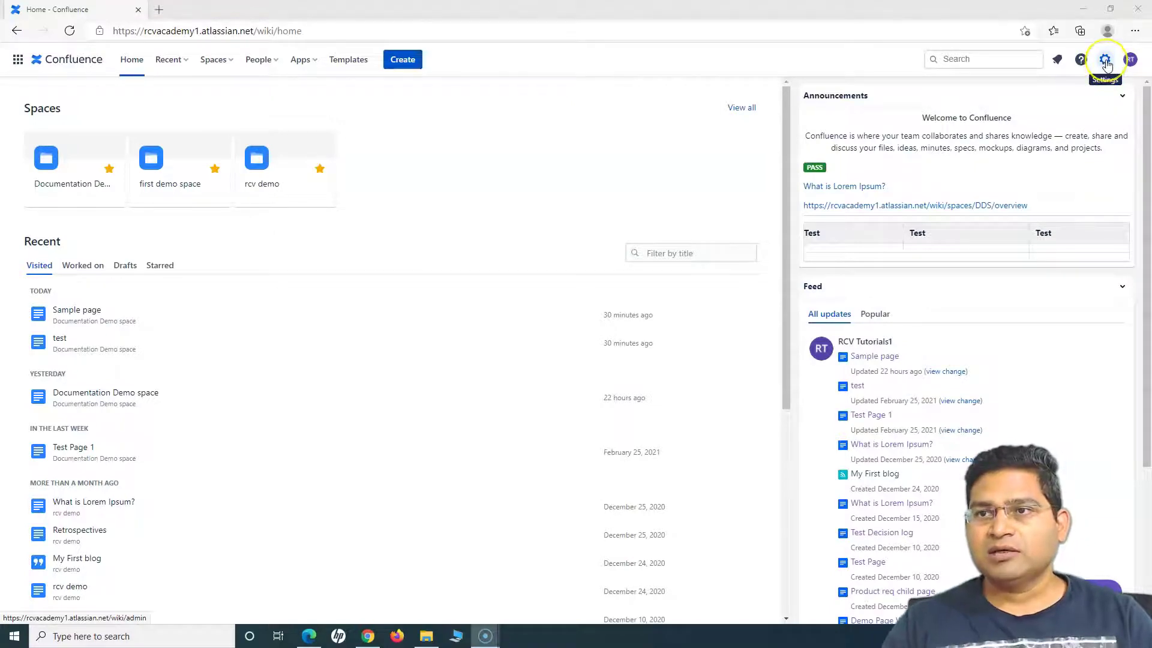
Open the site settings and go to the colour scheme customisation page.
left_click(1105, 60)
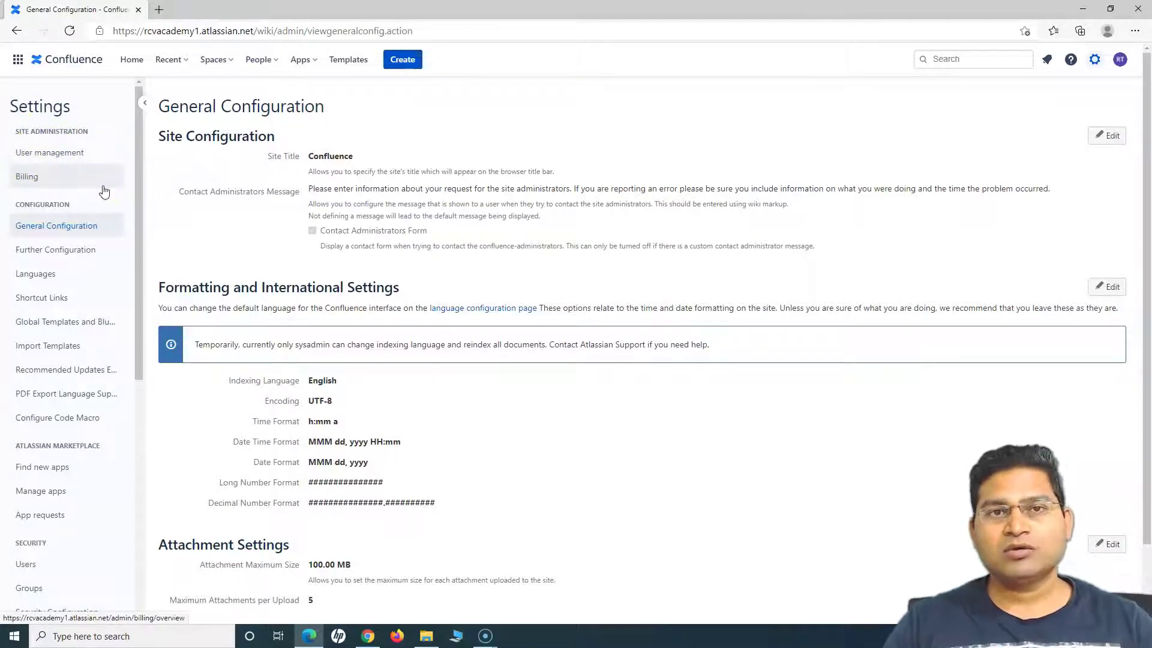
scroll(75, 390, "down", 3)
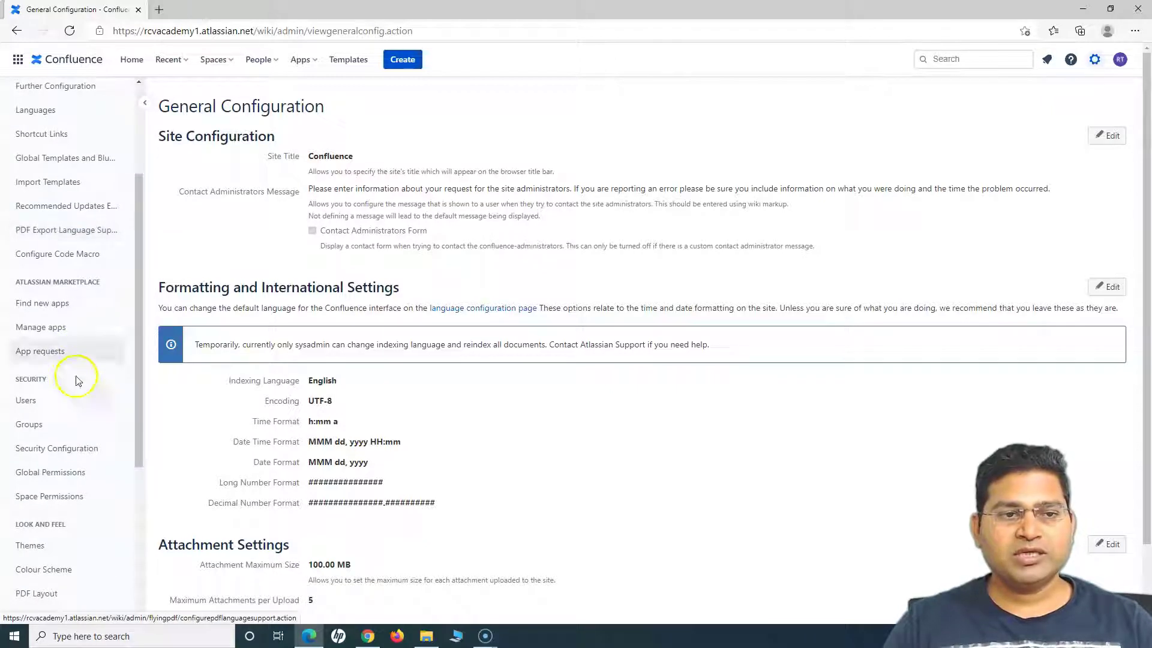
scroll(83, 306, "down", 1)
scroll(84, 308, "down", 2)
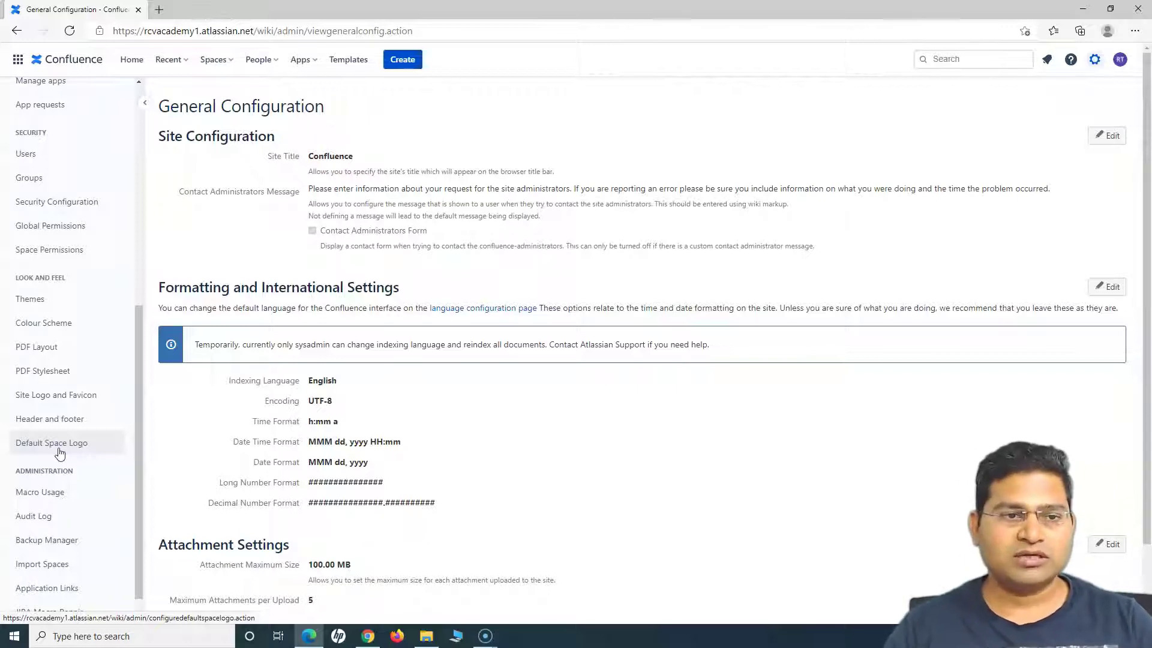
left_click(77, 369)
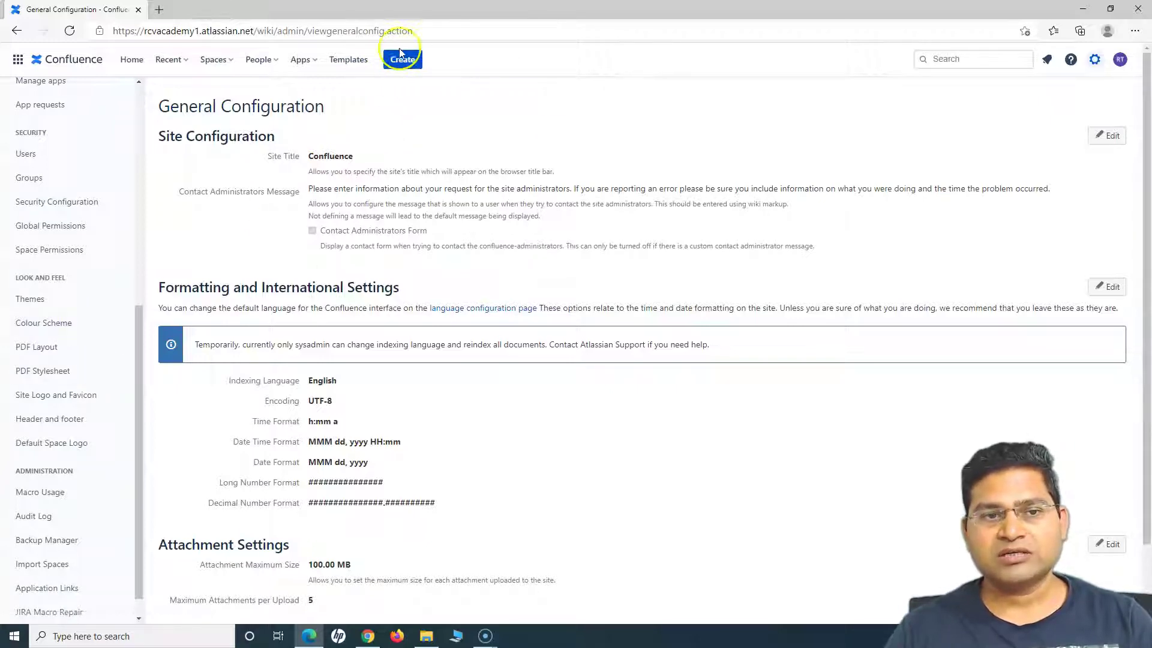
left_click(48, 330)
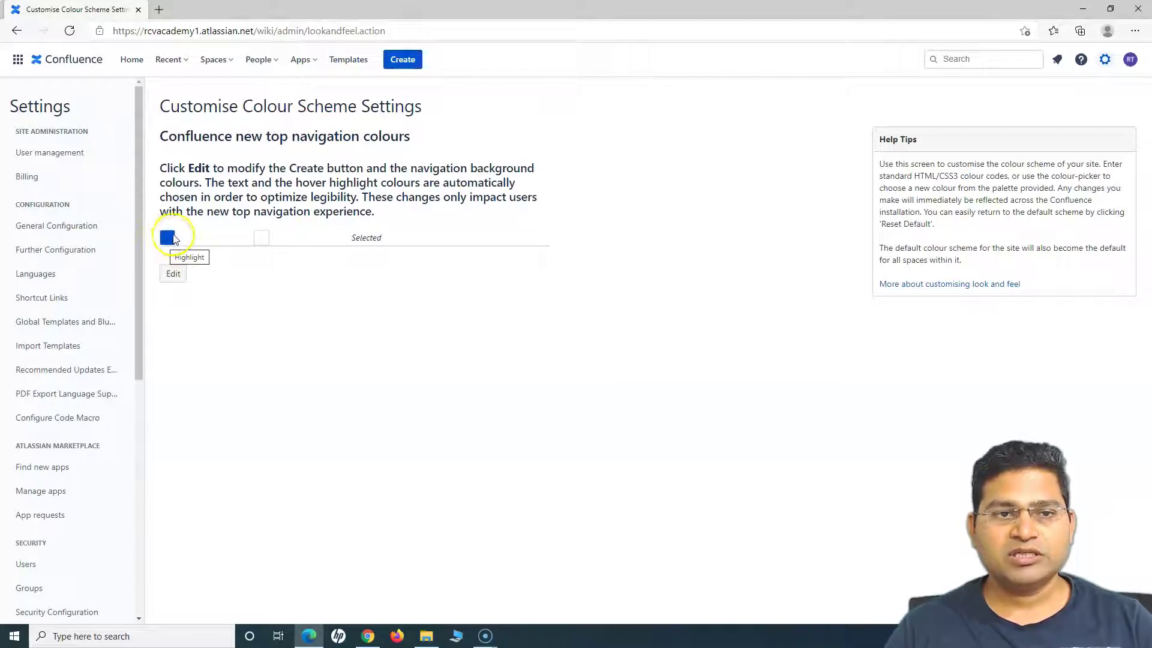
Edit the top navigation colours and set the highlight colour to #FF9933.
left_click(173, 276)
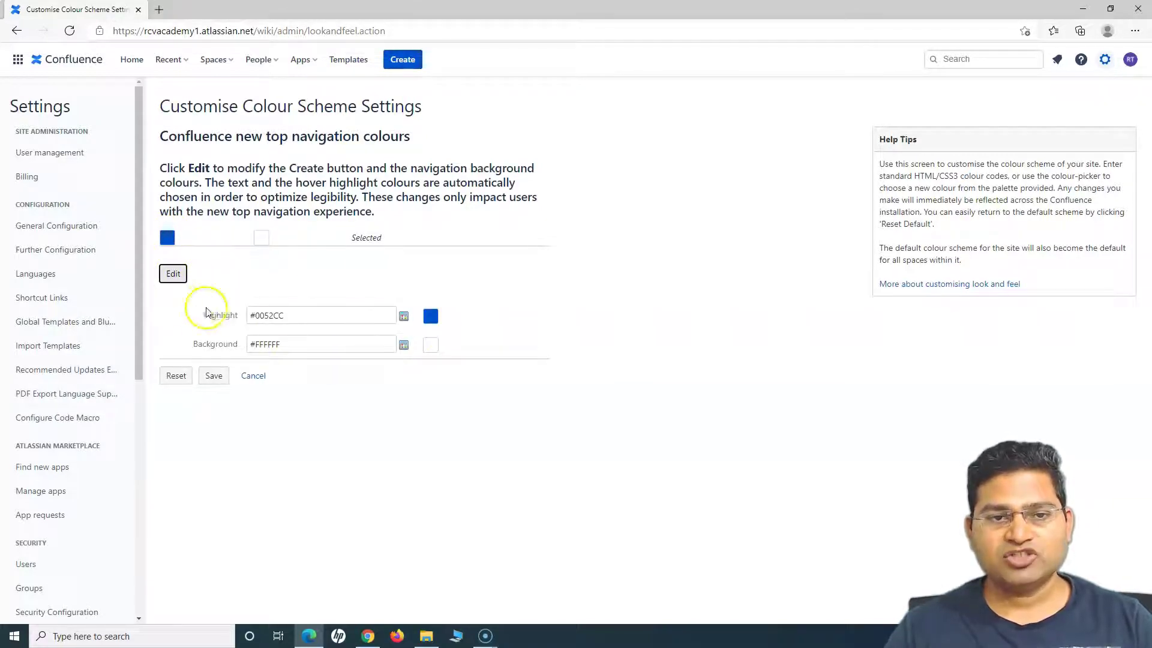
left_click(404, 318)
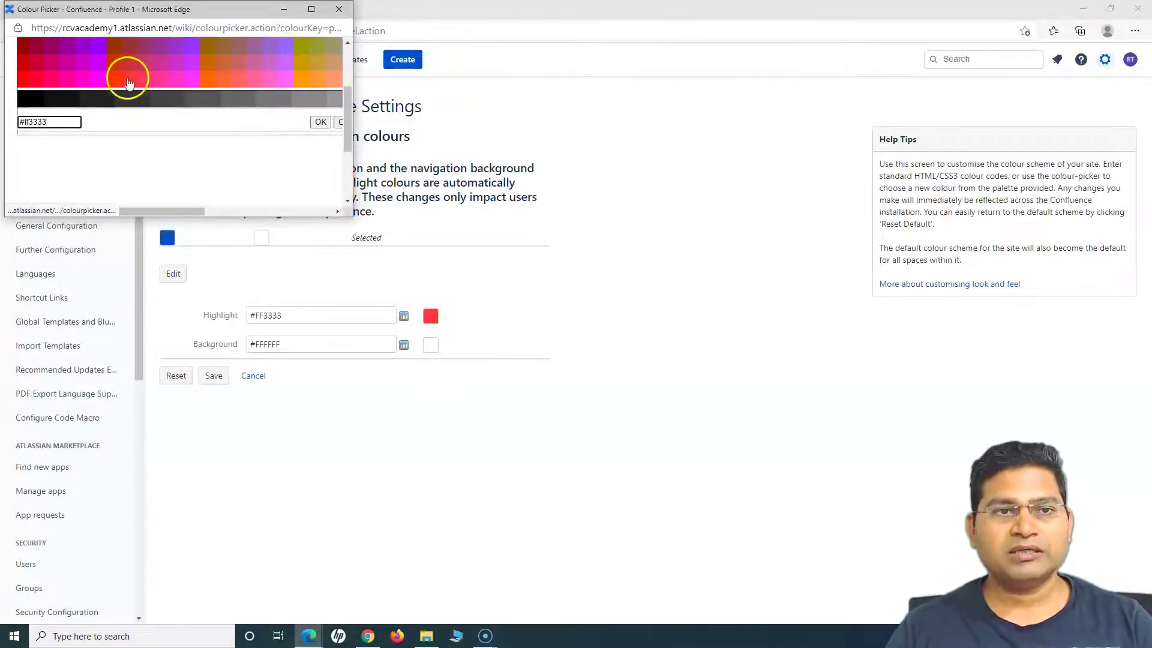
left_click(322, 79)
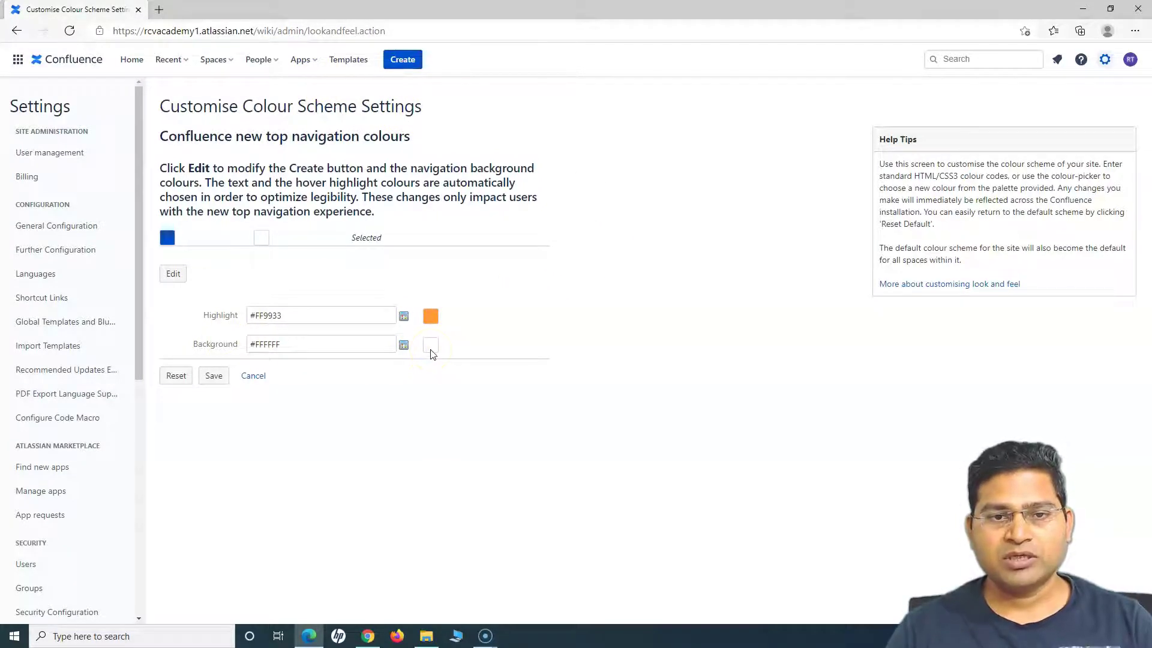
Set the top navigation background colour to #999999 and save the colour scheme.
left_click(404, 345)
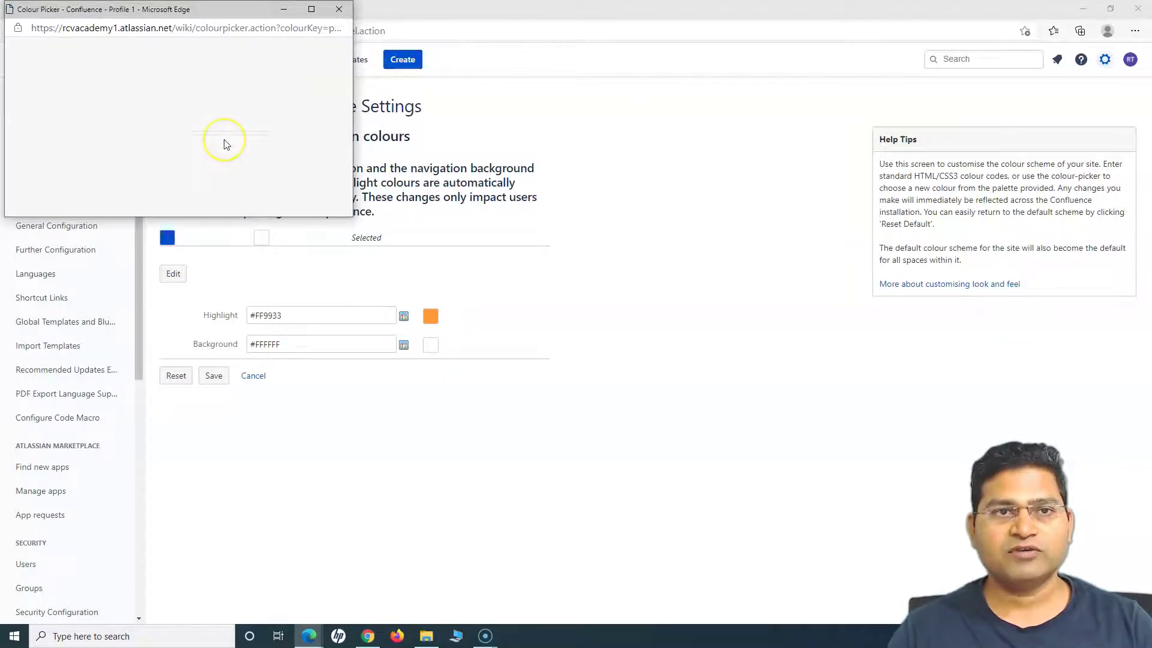
left_click(255, 80)
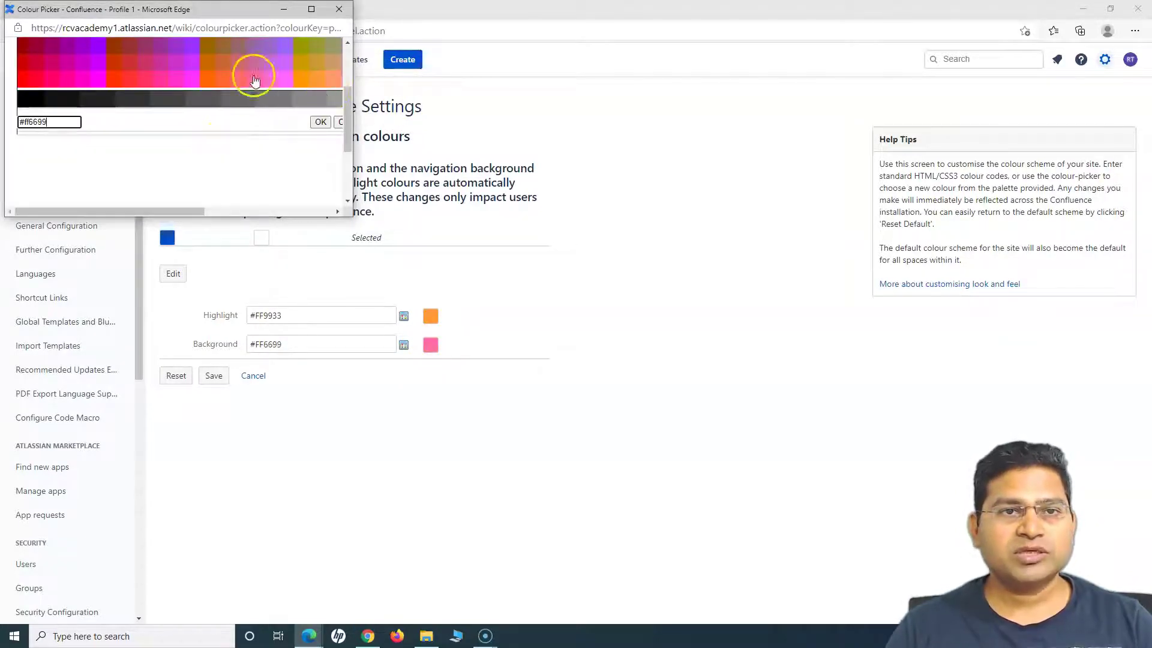
left_click(294, 87)
left_click(322, 98)
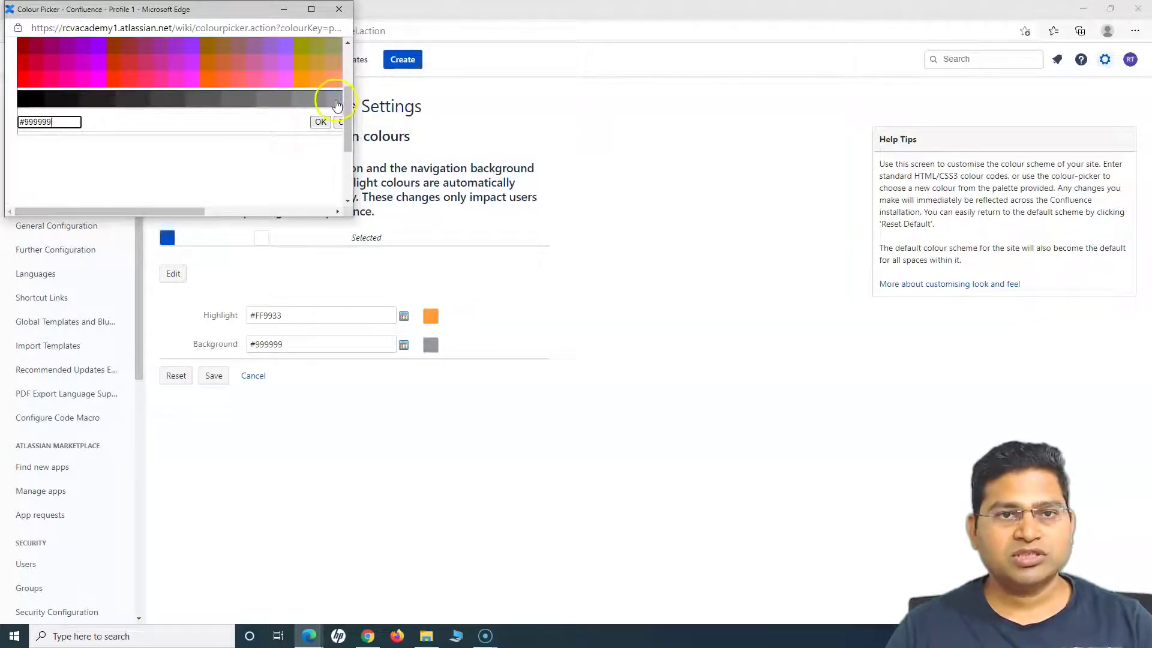
left_click(336, 101)
left_click(214, 376)
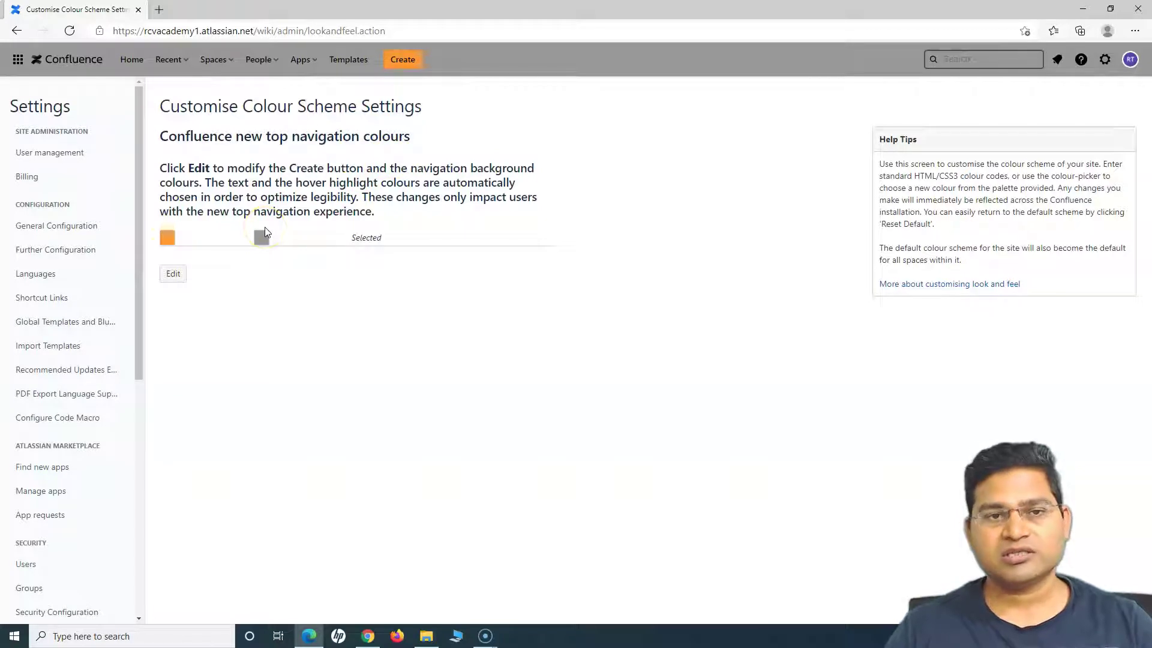
Reset the top navigation colours to the default scheme.
left_click(173, 273)
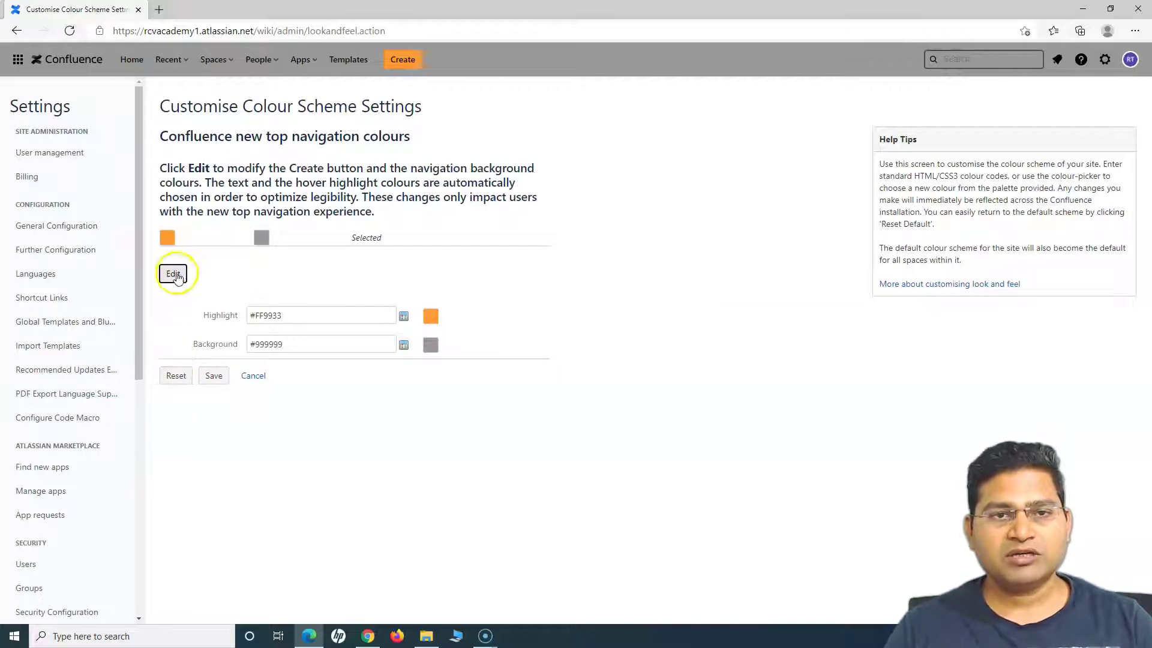
left_click(176, 376)
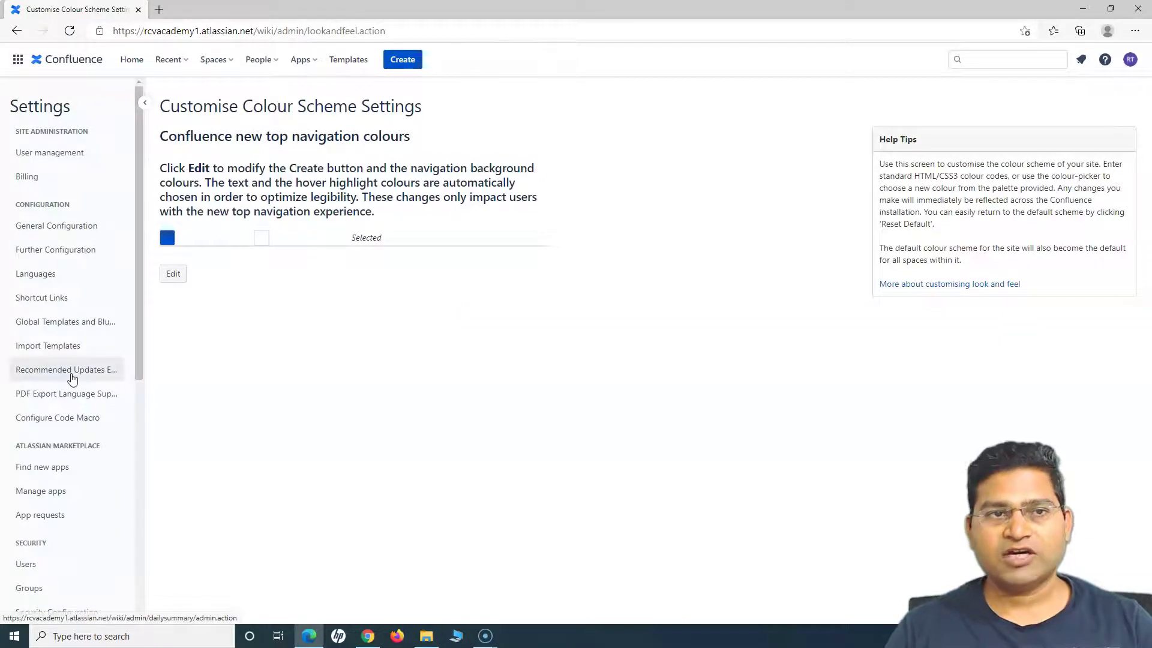
Open the site logo and favicon settings and choose rcvacademy_logo.png from Downloads as the site logo.
scroll(64, 433, "down", 3)
scroll(64, 433, "down", 4)
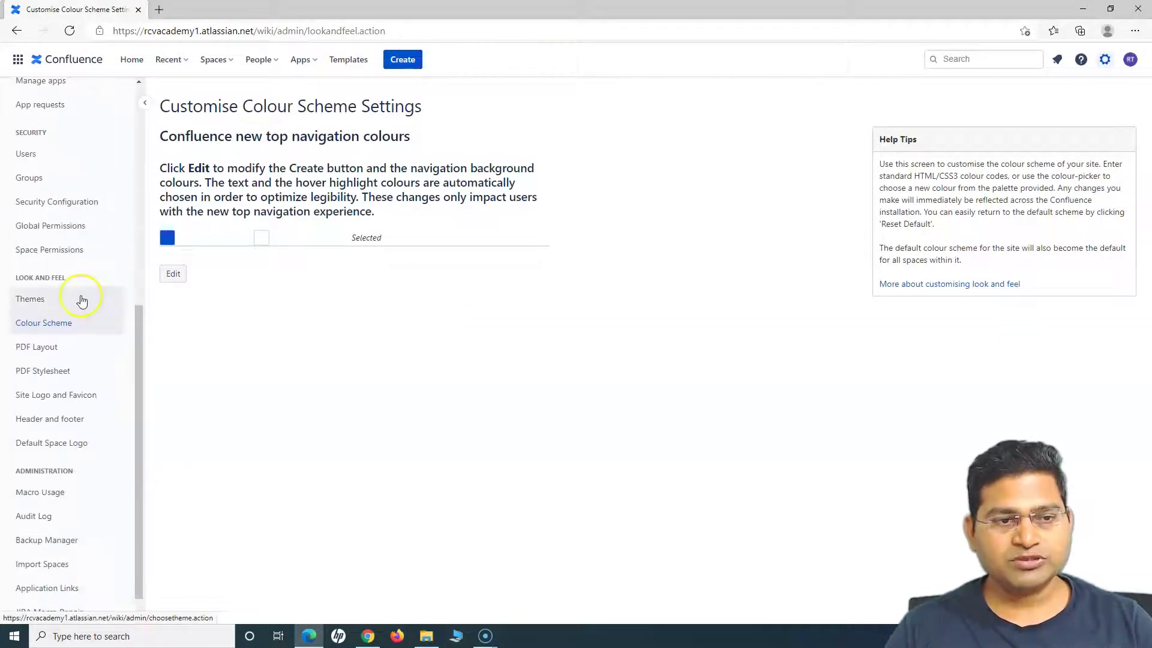
left_click(74, 400)
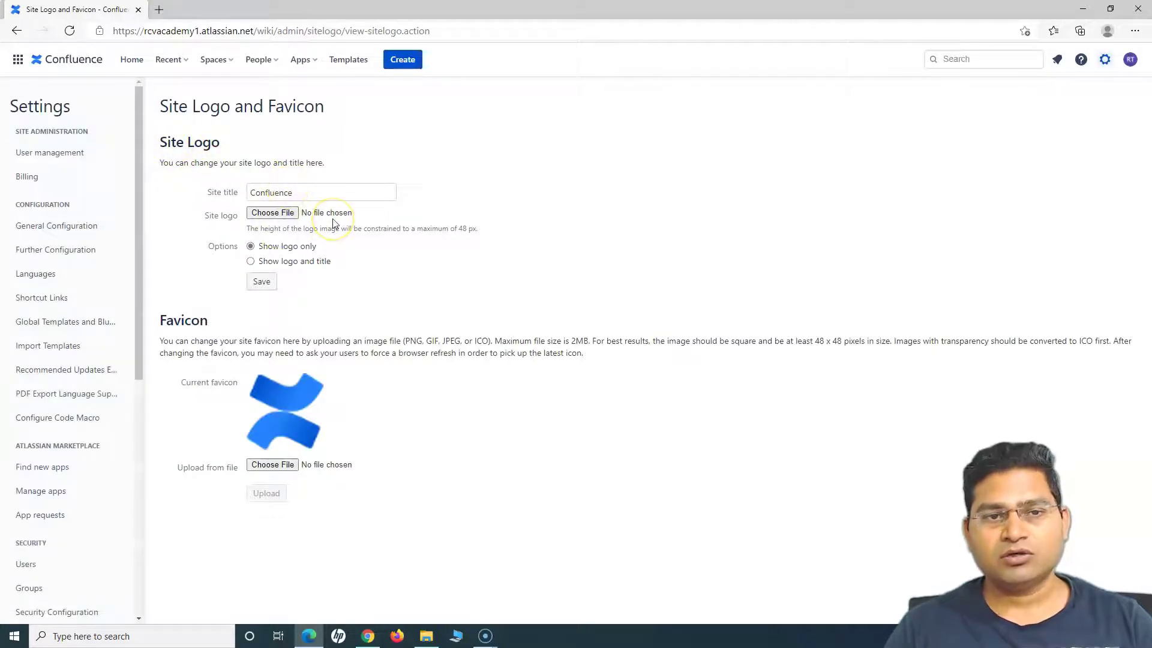
left_click(270, 213)
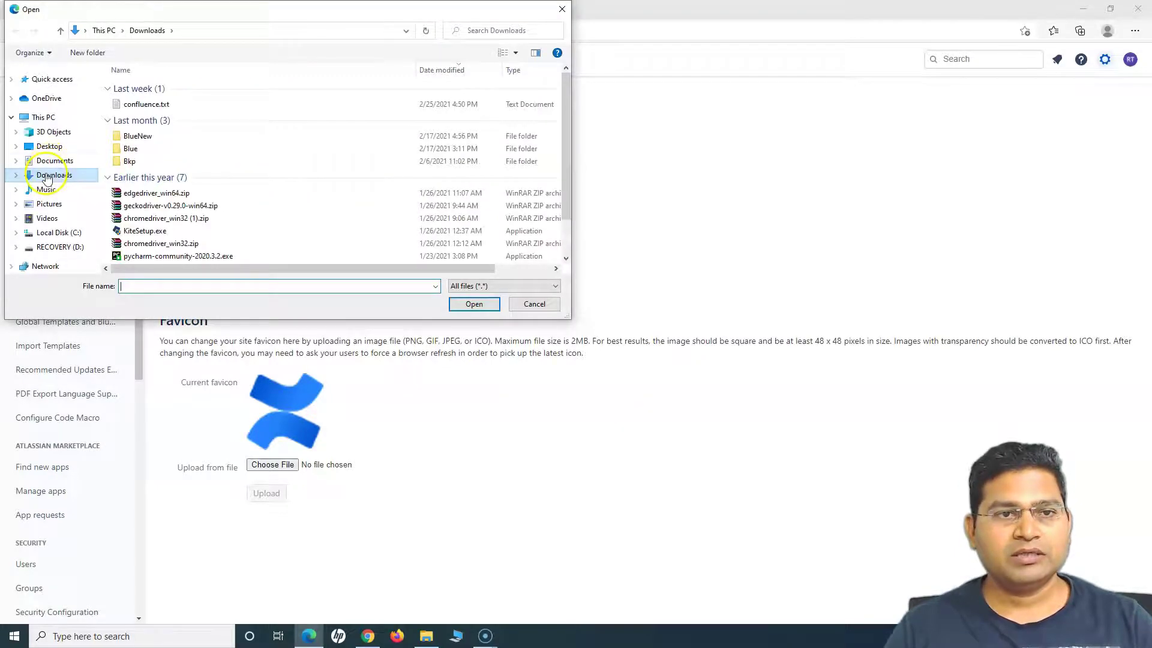
scroll(225, 205, "down", 2)
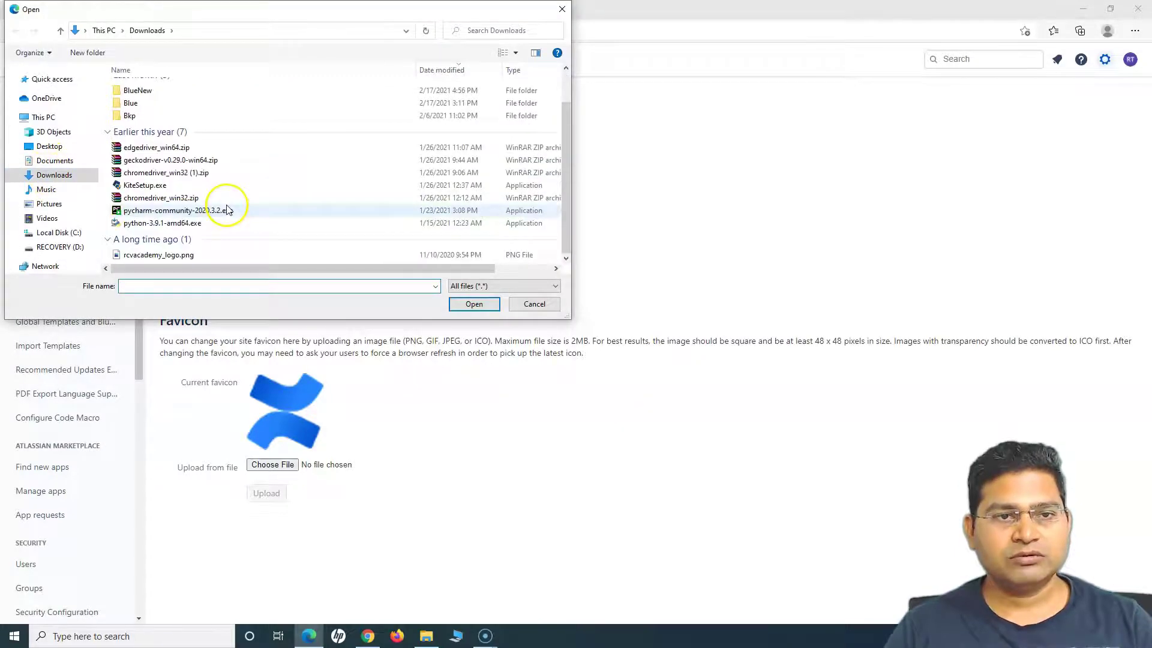
left_click(162, 257)
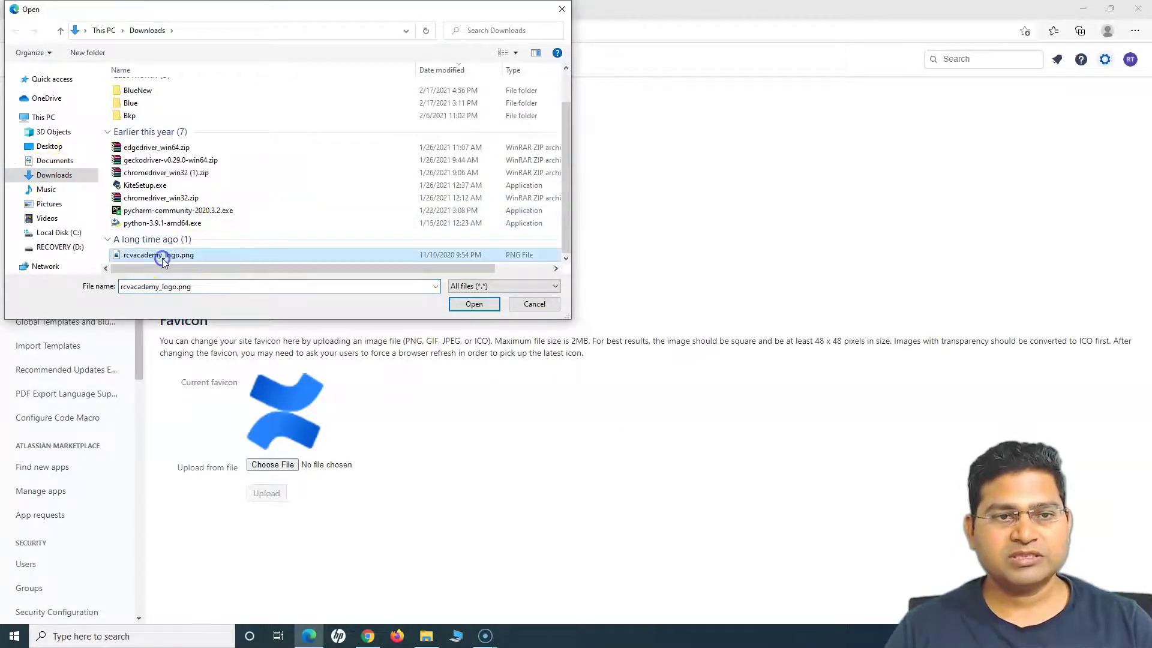
left_click(473, 305)
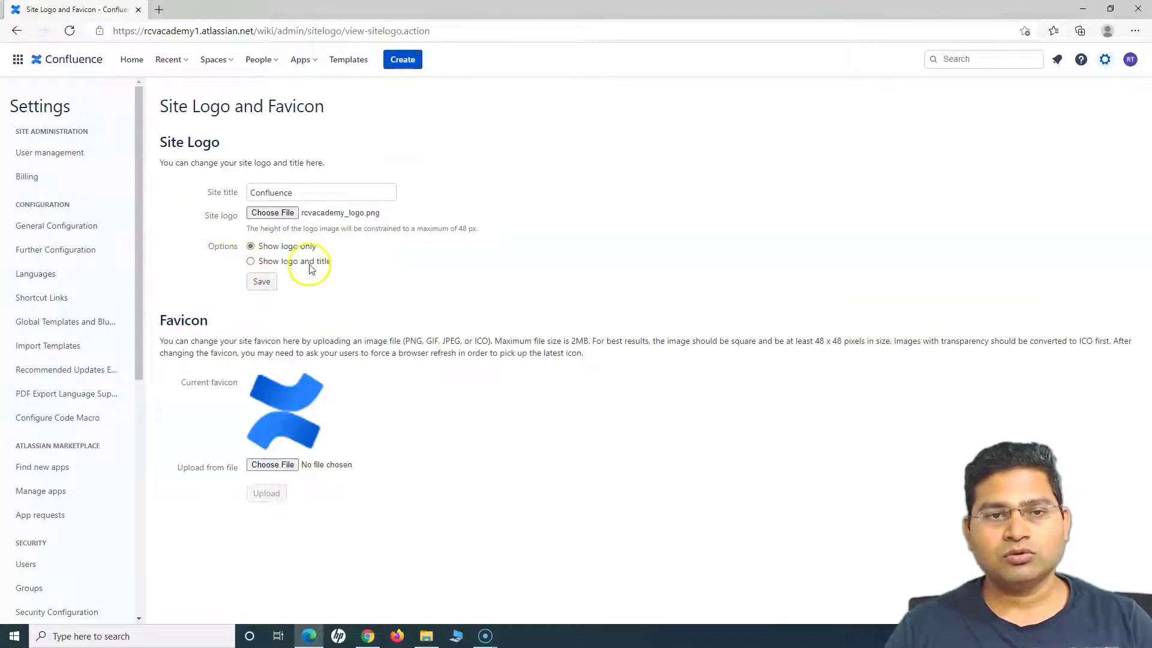
Set the site title to RCV Academy, choose to show logo and title, and save the site logo settings.
left_click_drag(302, 192, 249, 188)
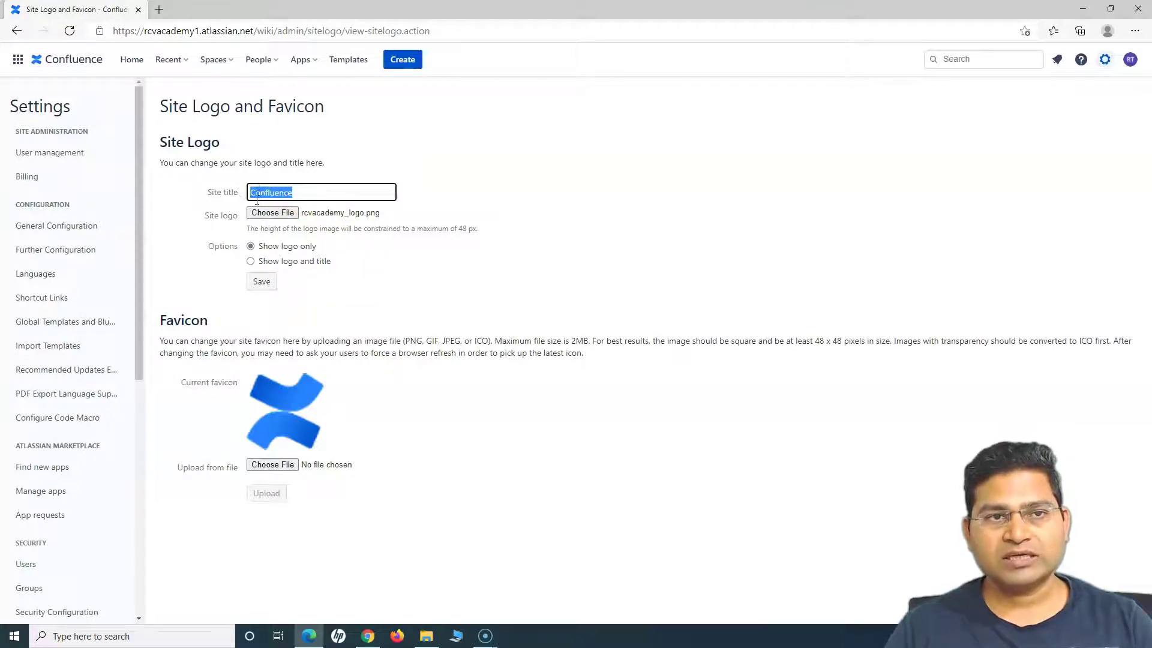
type("RCV Academy")
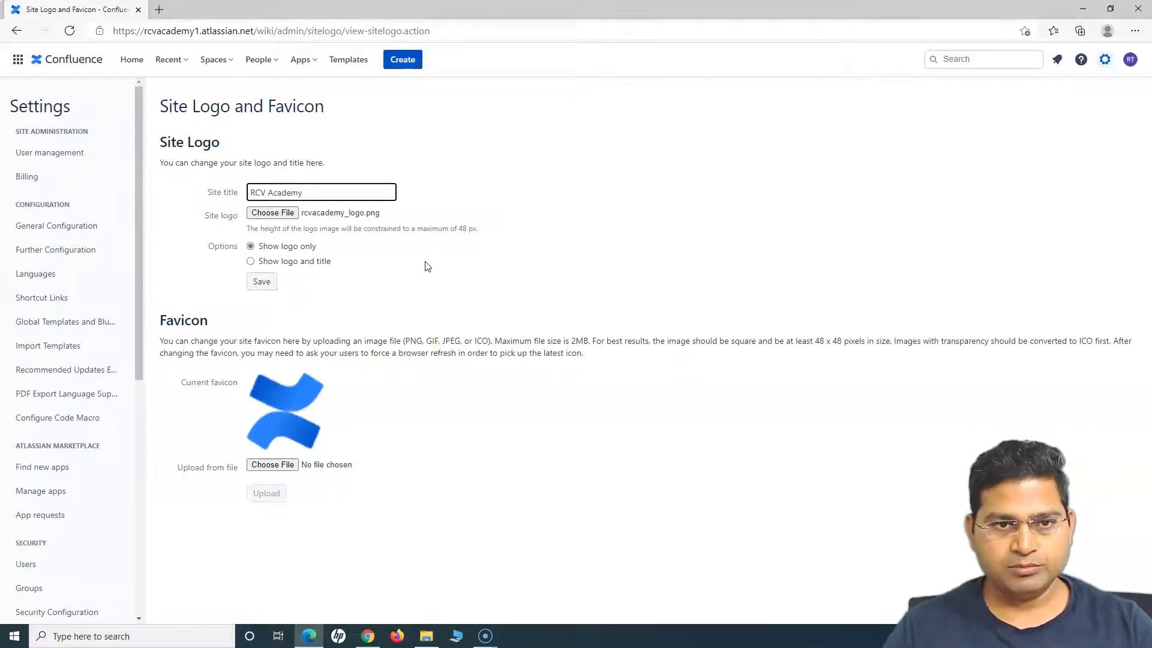
left_click(258, 274)
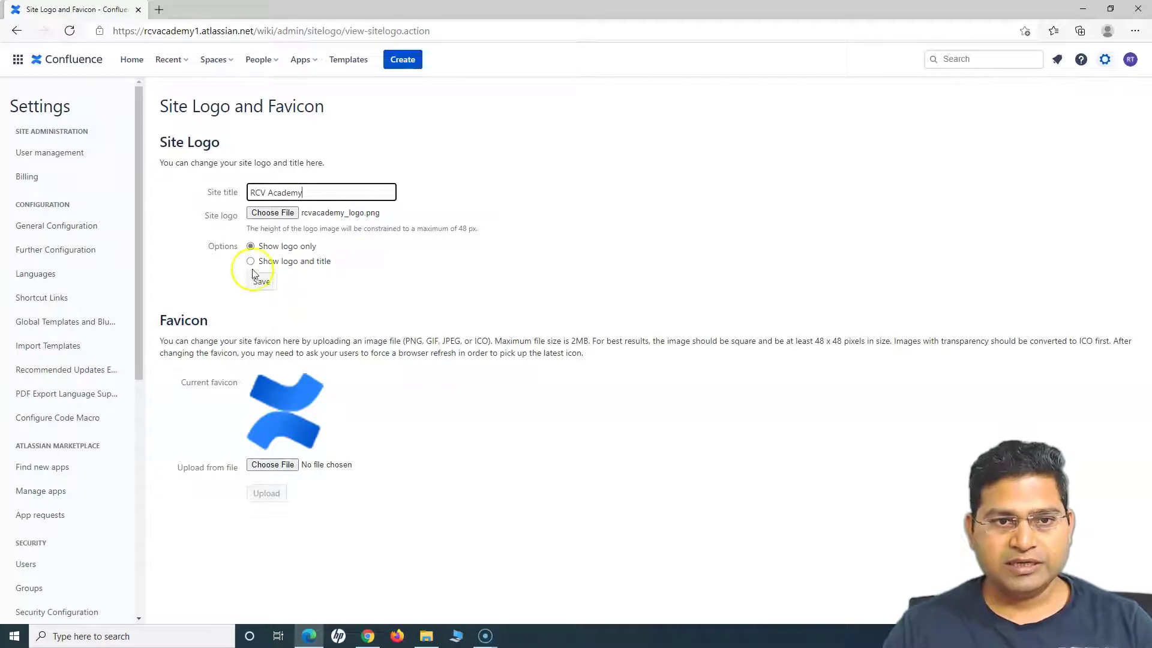
left_click(250, 262)
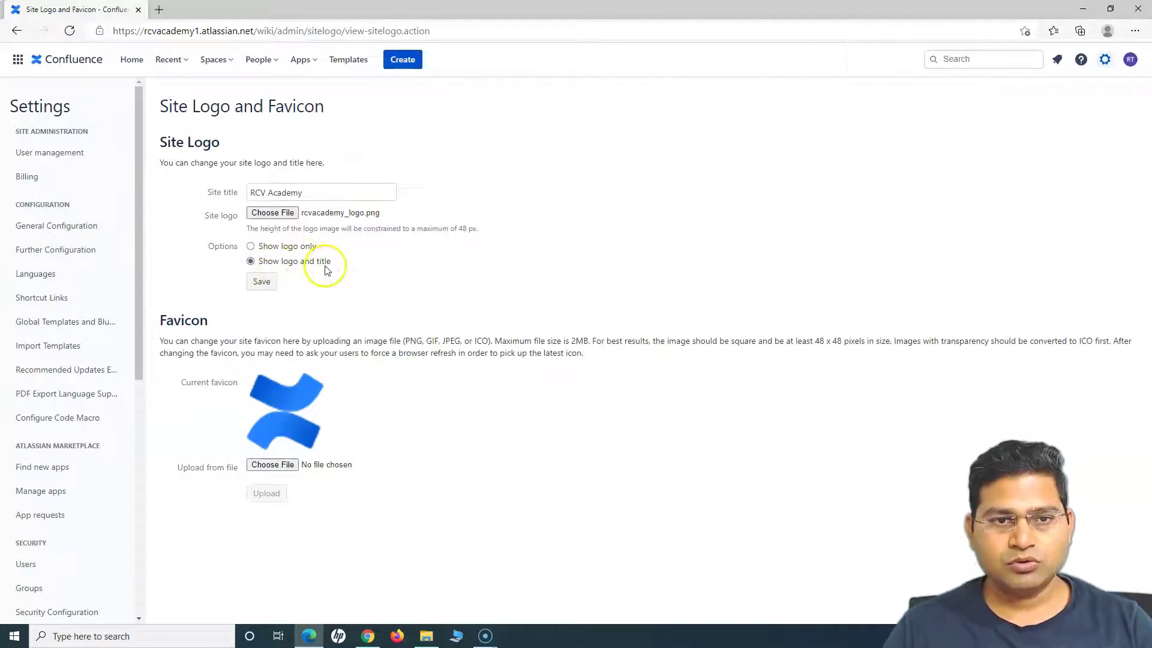
left_click(261, 282)
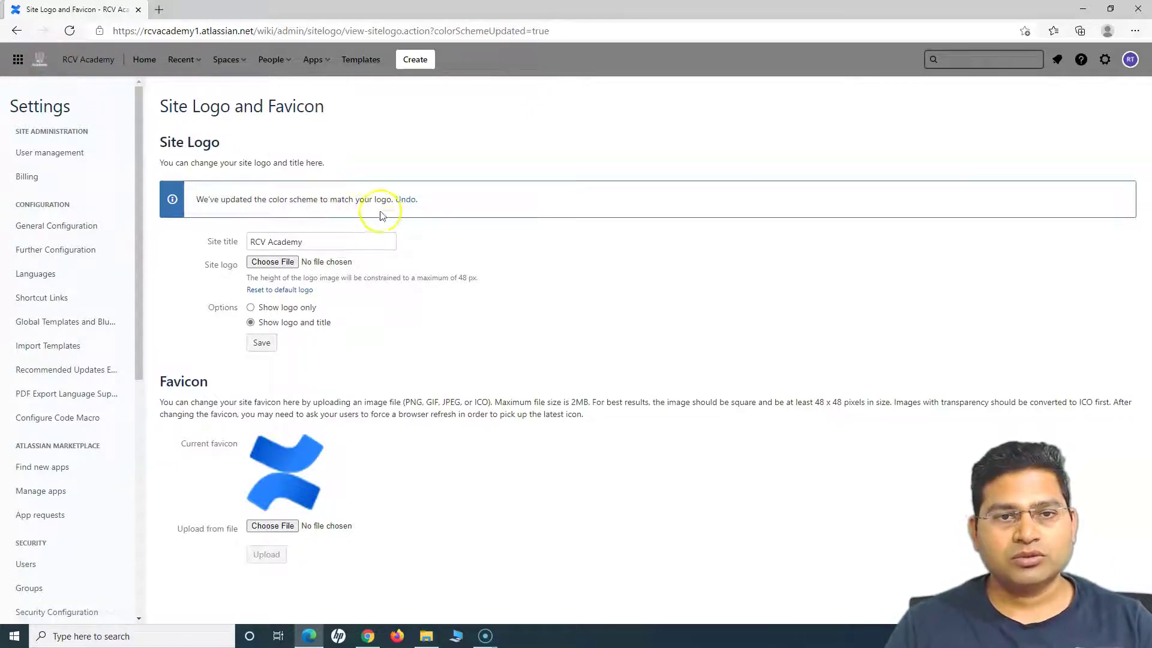
Undo the automatic colour scheme update that matches the new logo.
left_click_drag(200, 200, 296, 200)
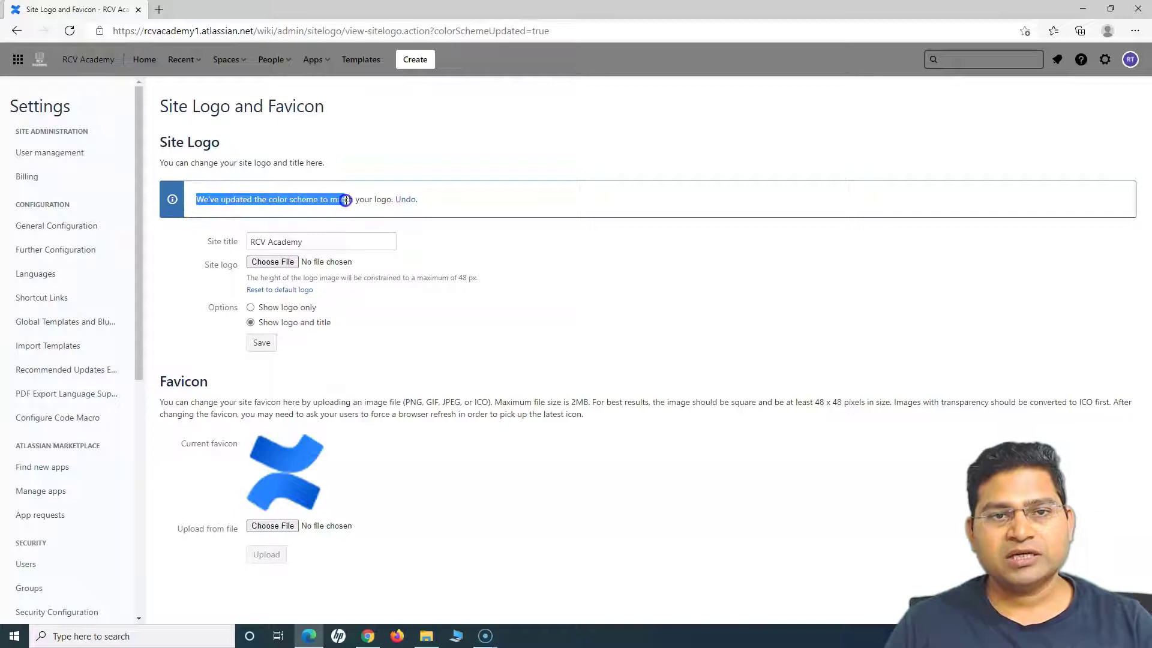
left_click(406, 201)
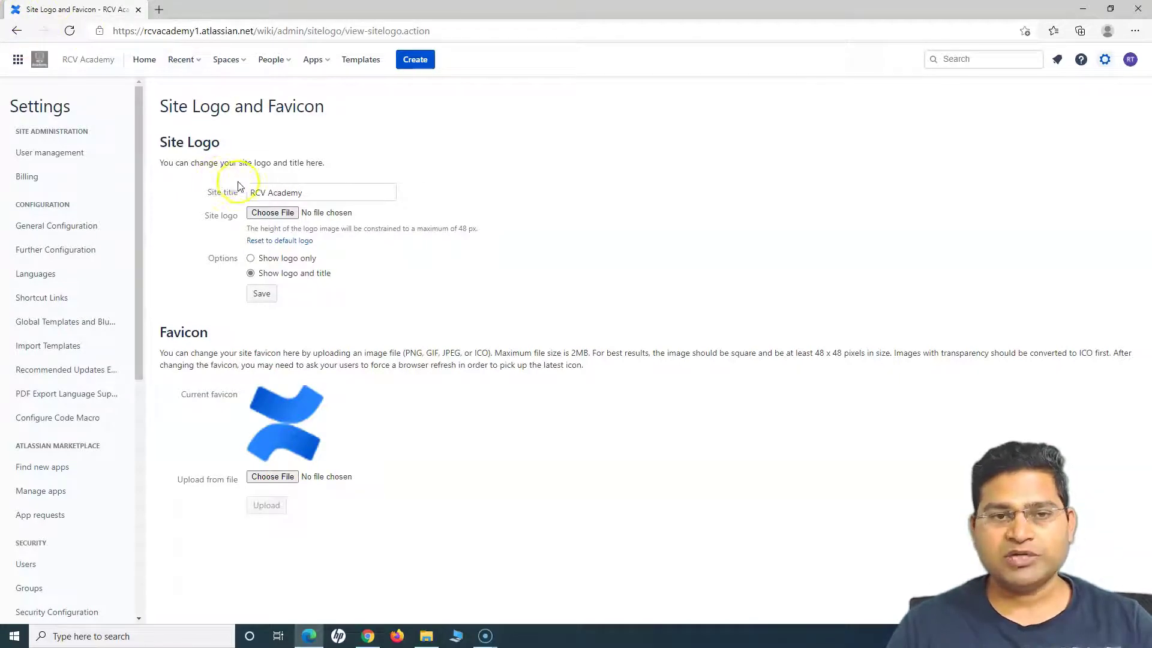
Upload rcvacademy_logo.png as the site favicon.
left_click(293, 477)
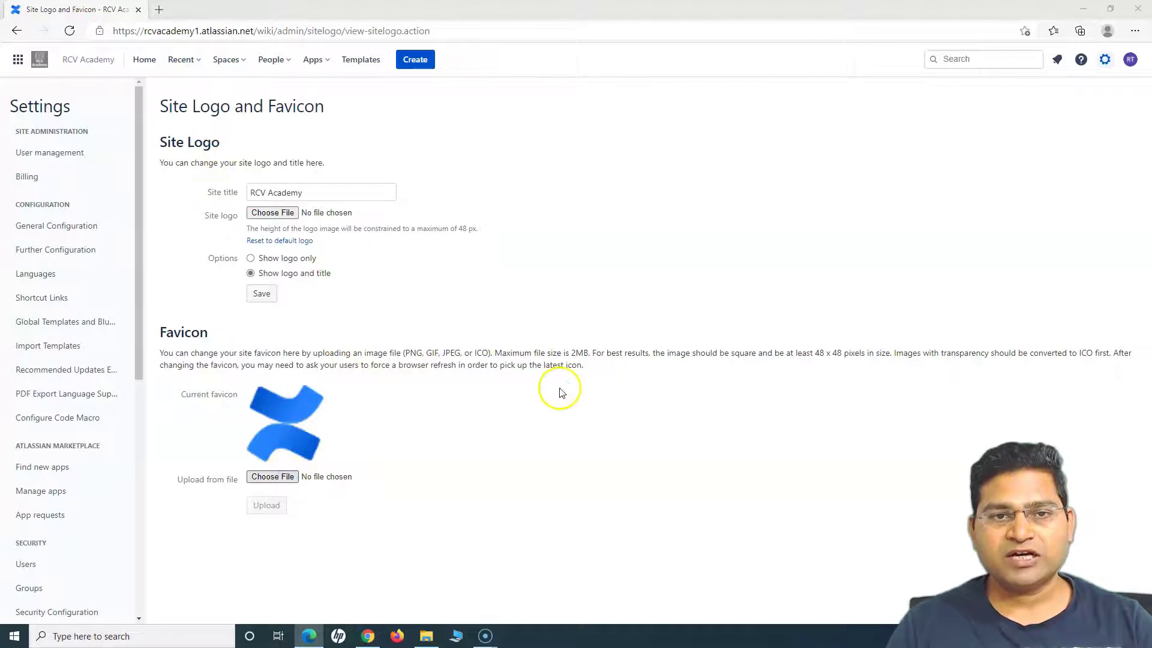
scroll(268, 209, "down", 2)
left_click(180, 256)
left_click(471, 305)
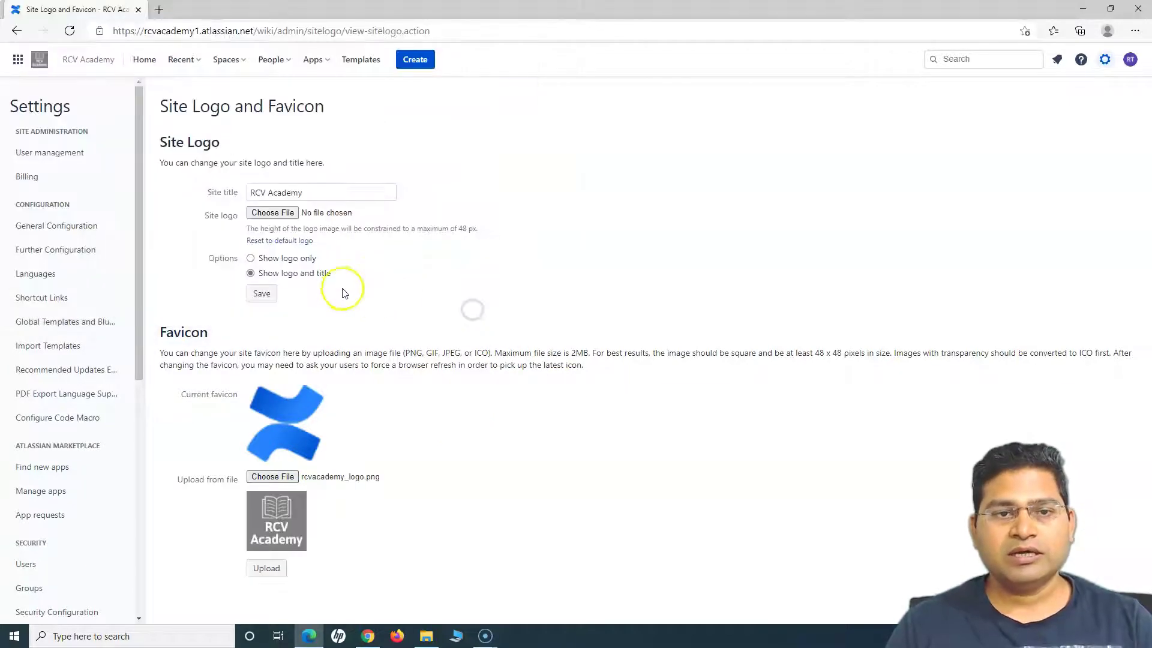
left_click(270, 568)
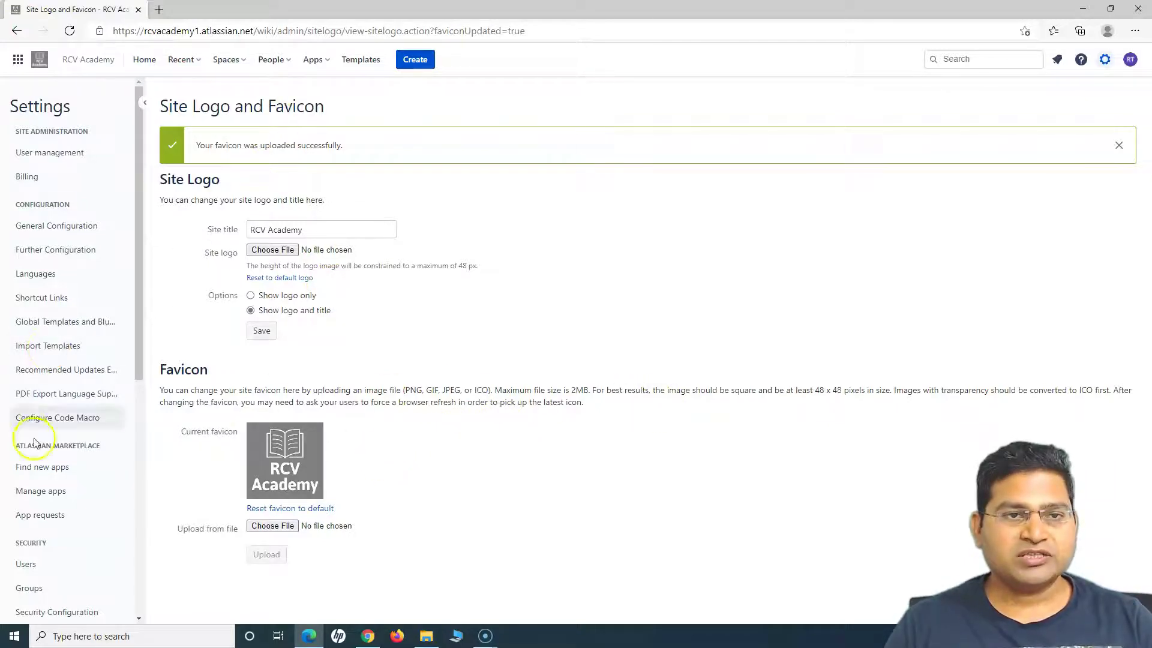
Open the default space logo settings and upload the RCV Academy logo image as the default logo for spaces.
scroll(51, 456, "down", 7)
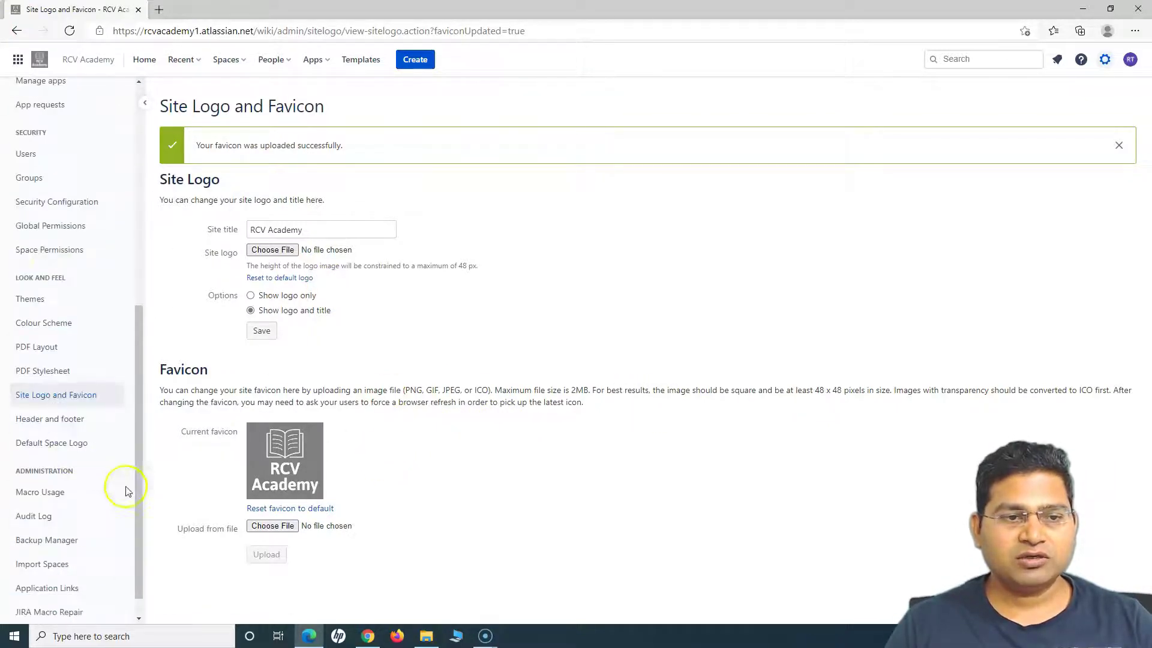
left_click(48, 449)
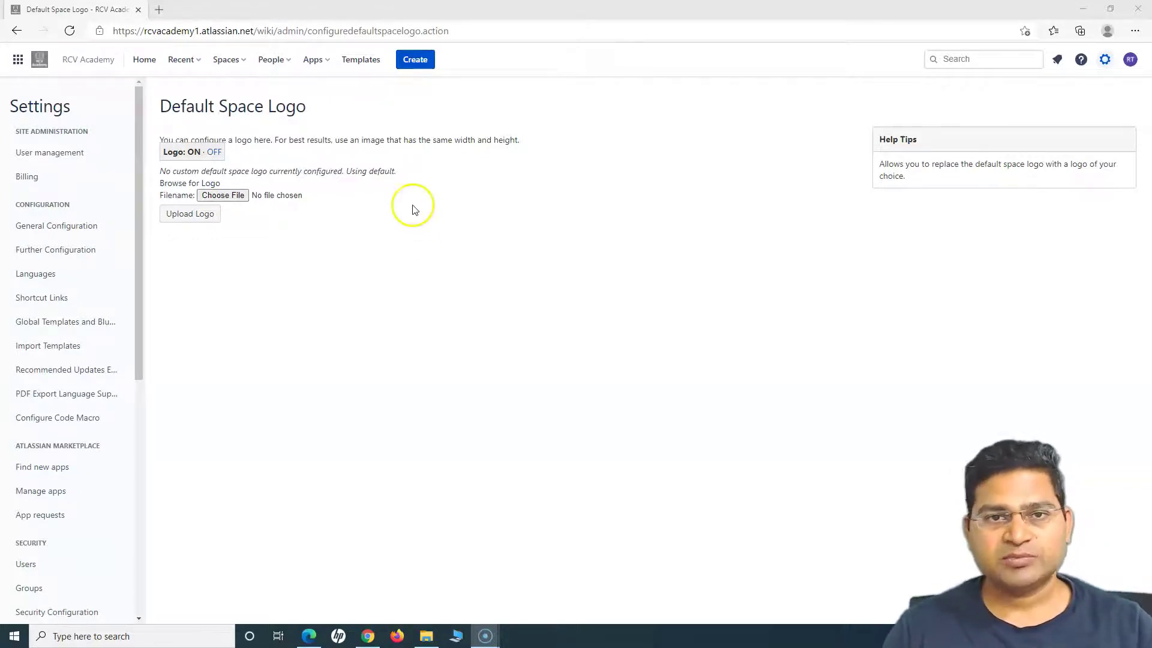
left_click_drag(404, 135, 432, 190)
left_click(432, 191)
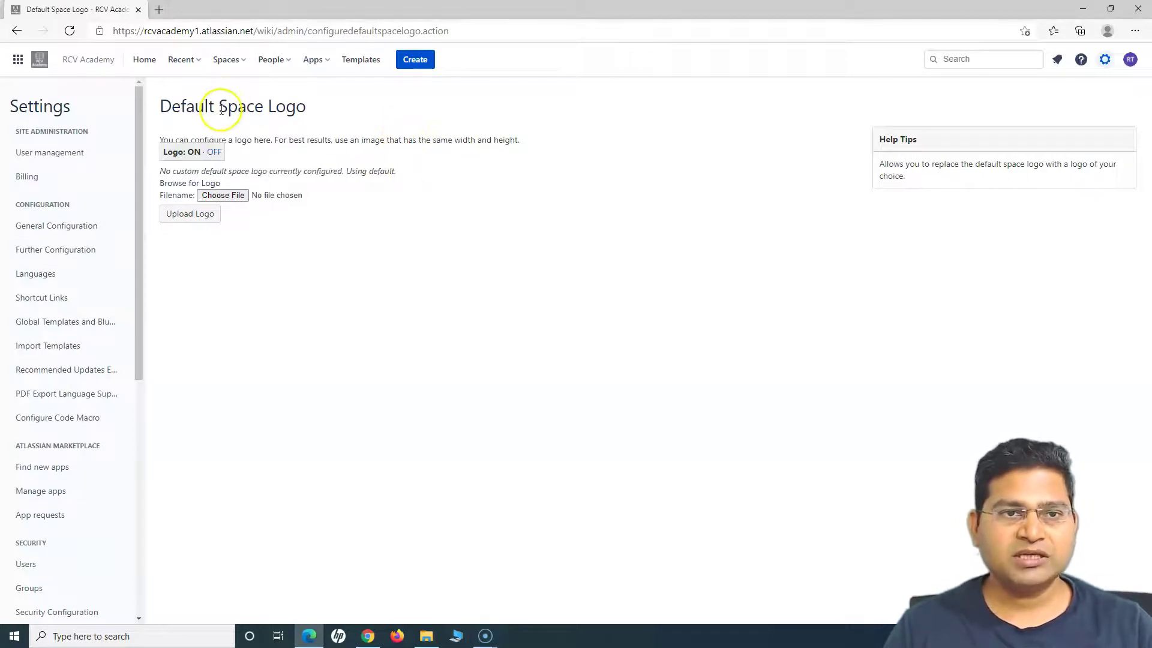
left_click(235, 197)
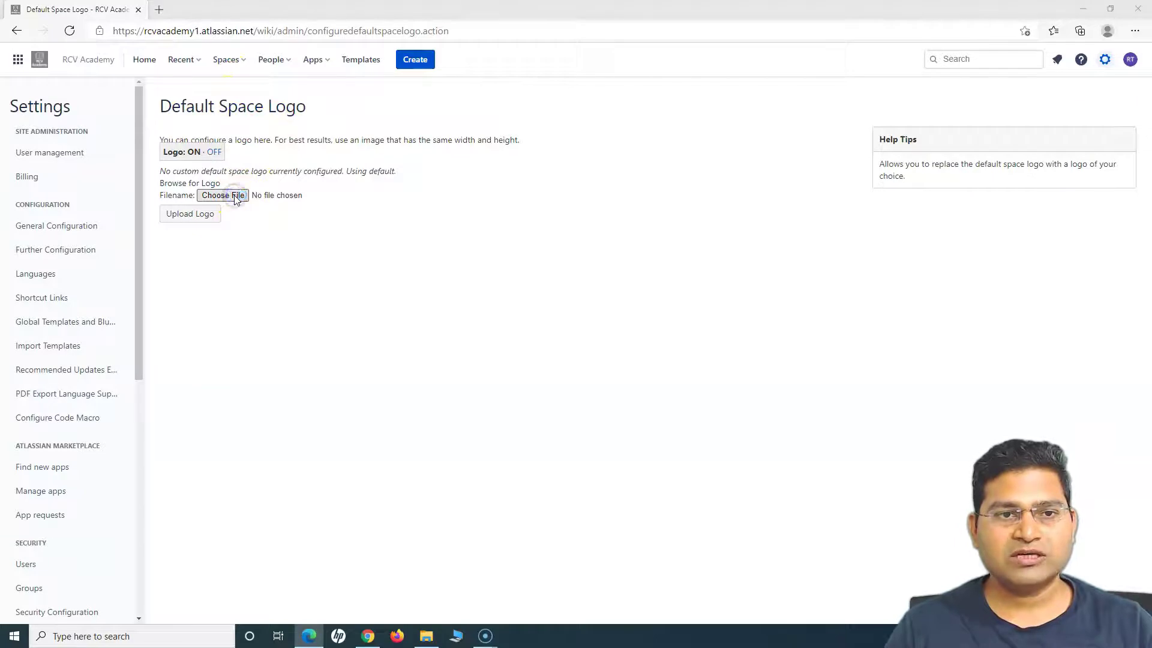
scroll(198, 198, "down", 3)
left_click(165, 252)
left_click(474, 303)
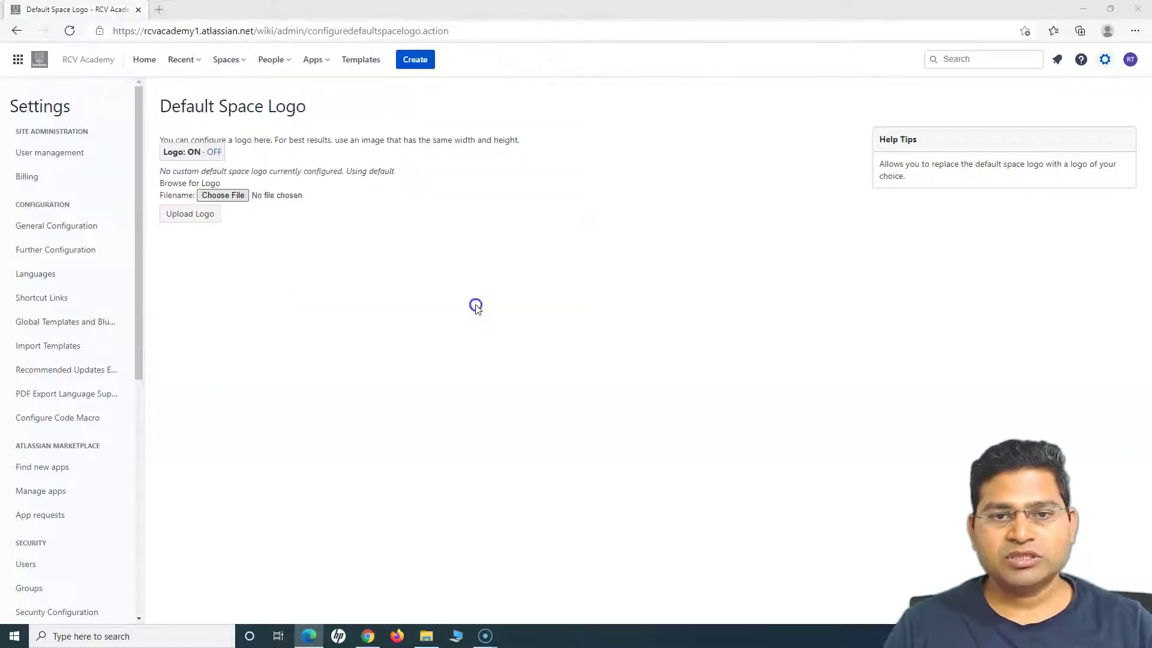
left_click(188, 215)
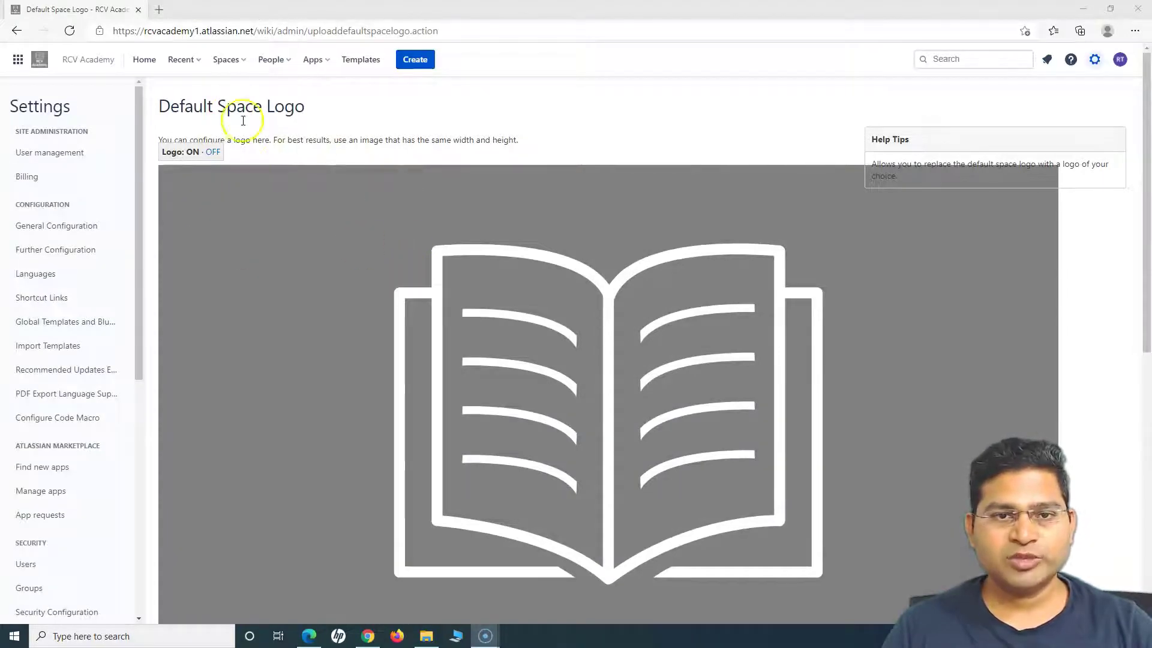
scroll(333, 359, "down", 9)
scroll(333, 359, "up", 9)
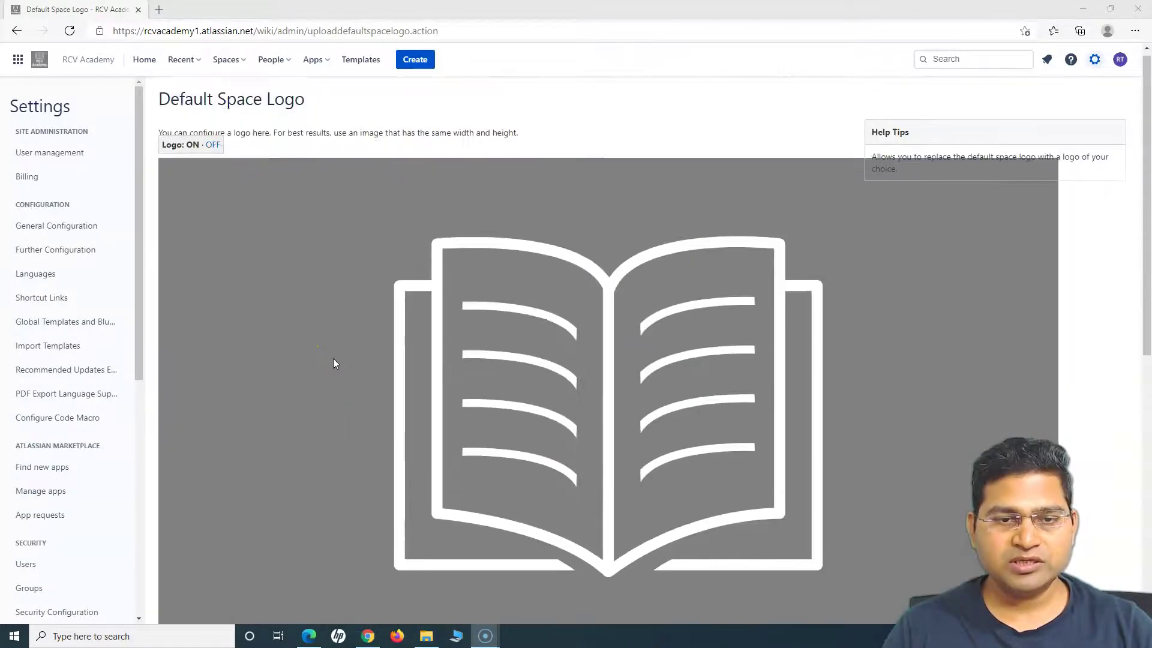
Check the space logos in the list of all spaces and in the space settings of Documentation Demo space.
left_click(240, 63)
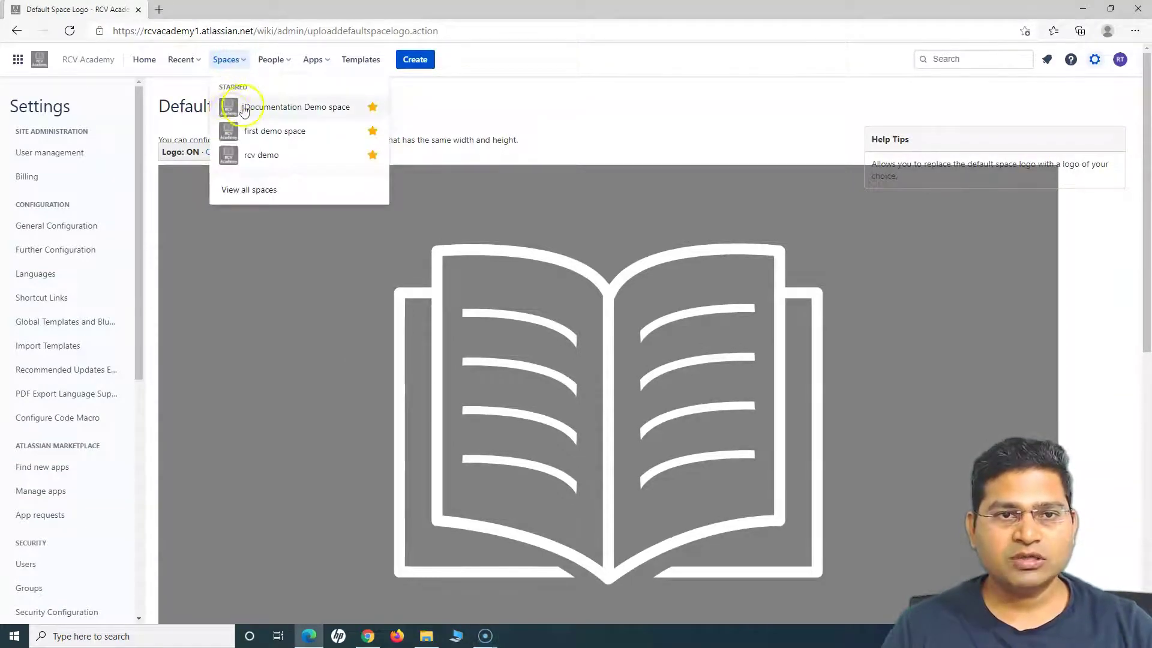
left_click(243, 190)
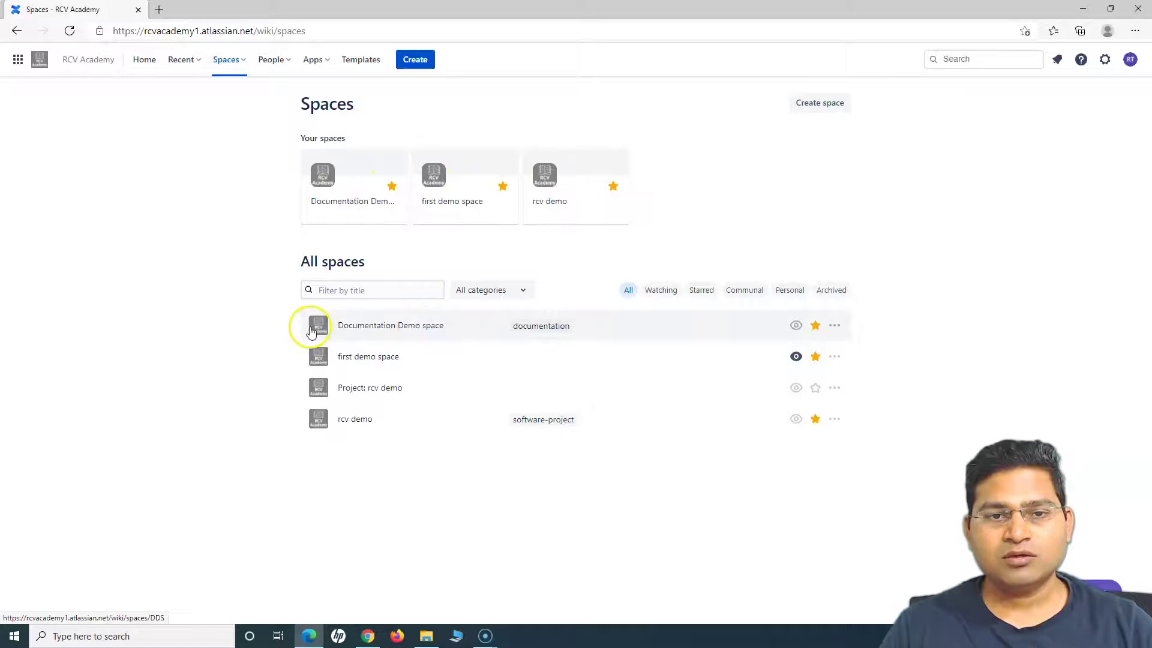
left_click(415, 327)
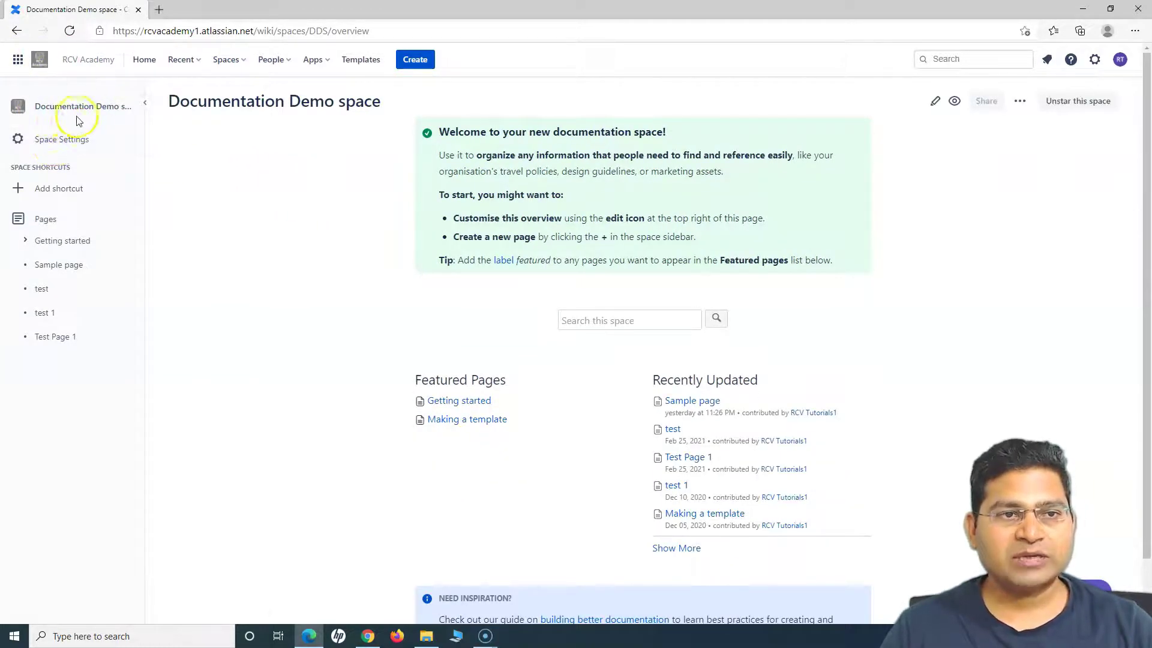
left_click(64, 143)
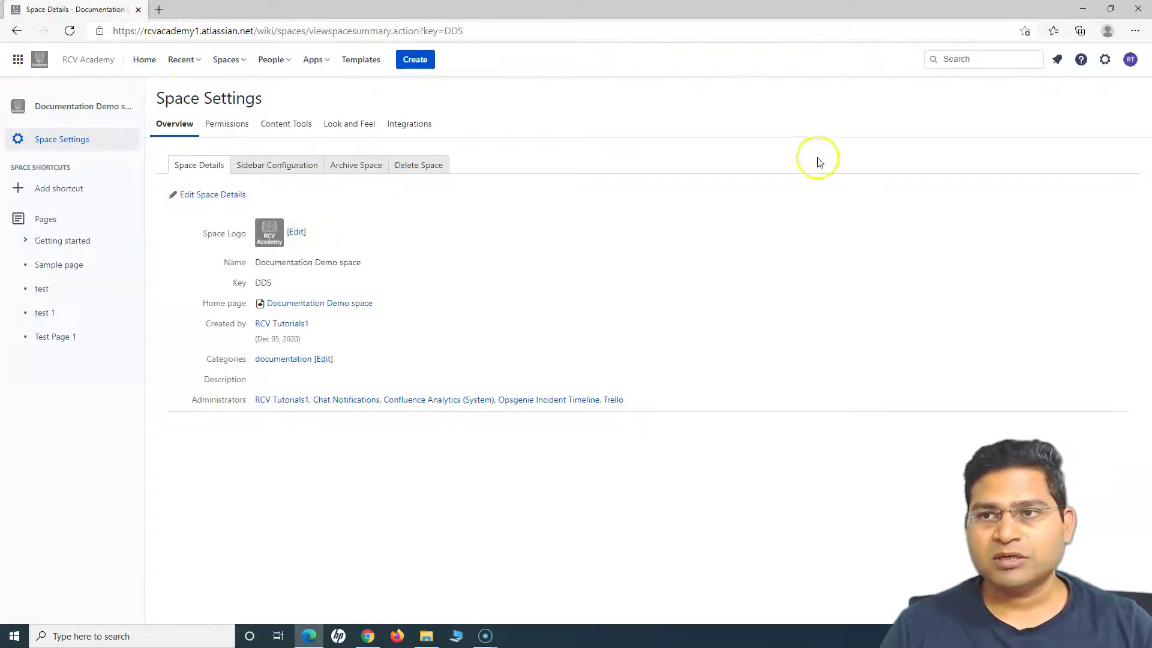
Open the site-wide Themes settings and review the current theme and the options for choosing a new one.
left_click(1105, 60)
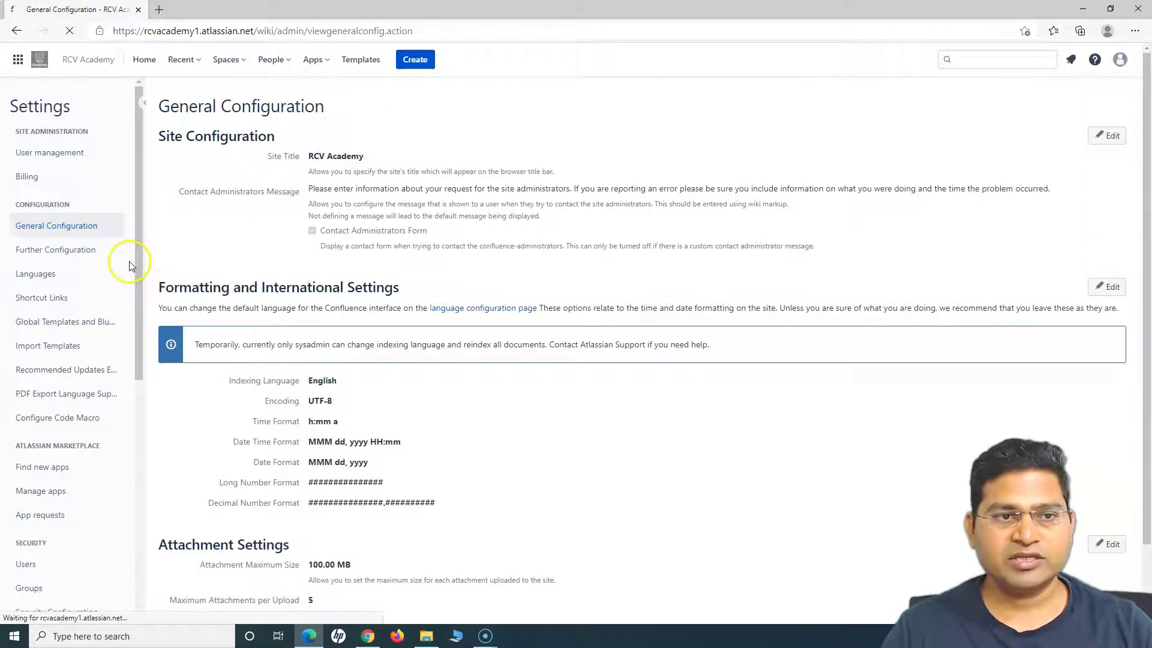
scroll(70, 423, "down", 3)
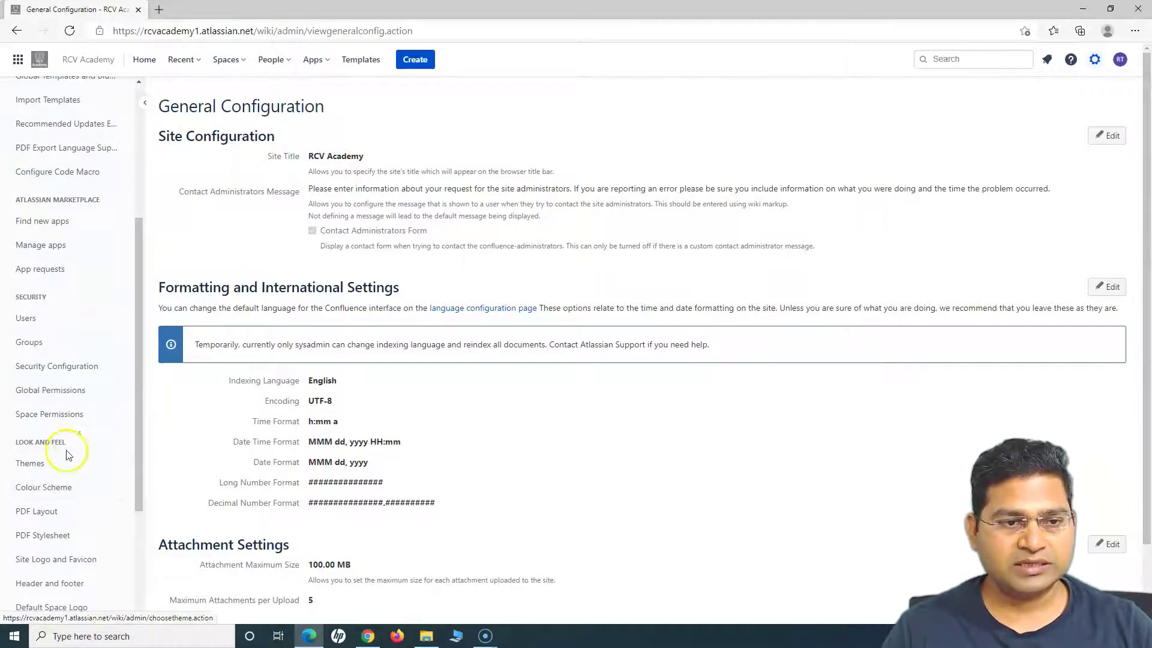
scroll(66, 453, "down", 3)
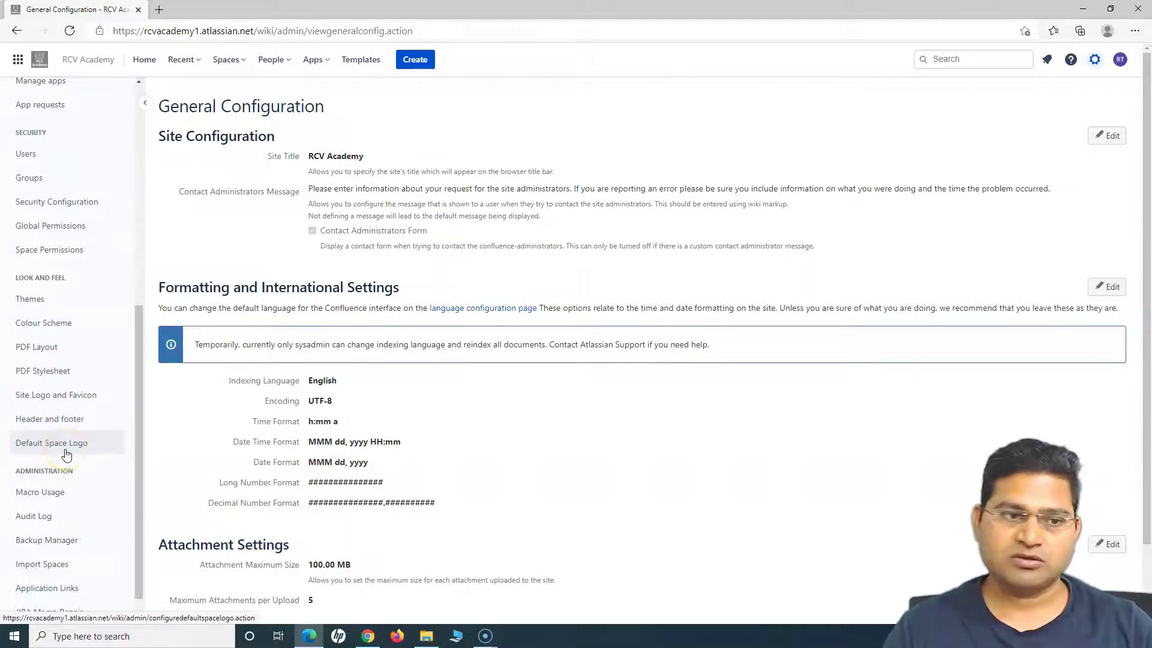
left_click(62, 302)
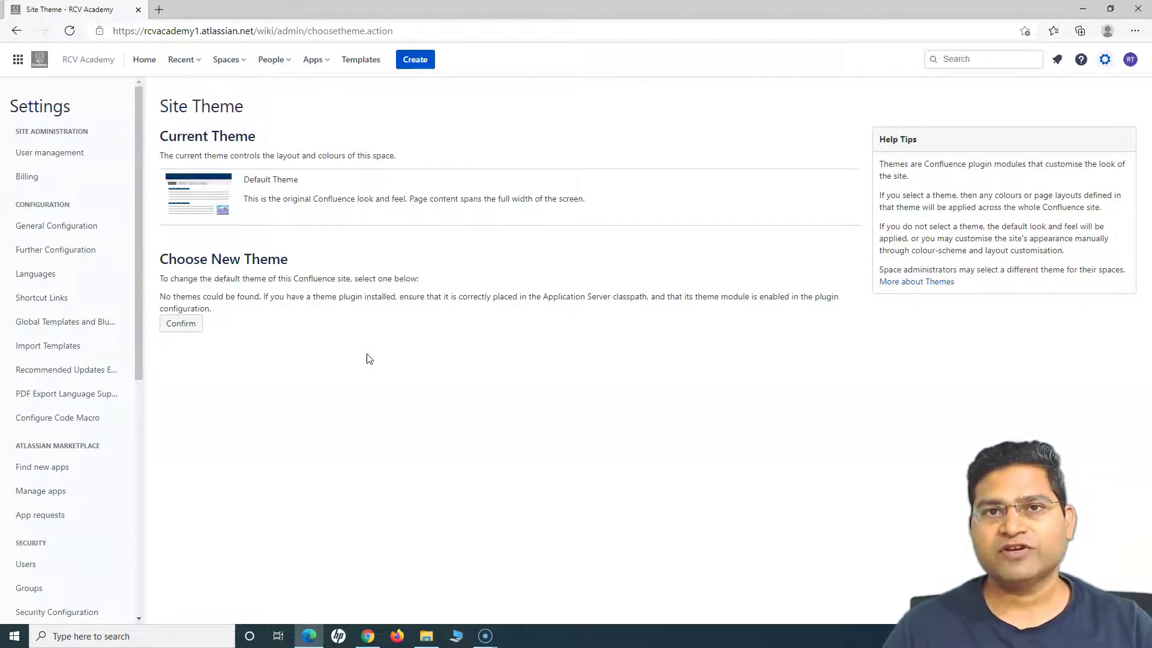
left_click_drag(219, 105, 259, 108)
left_click(260, 108)
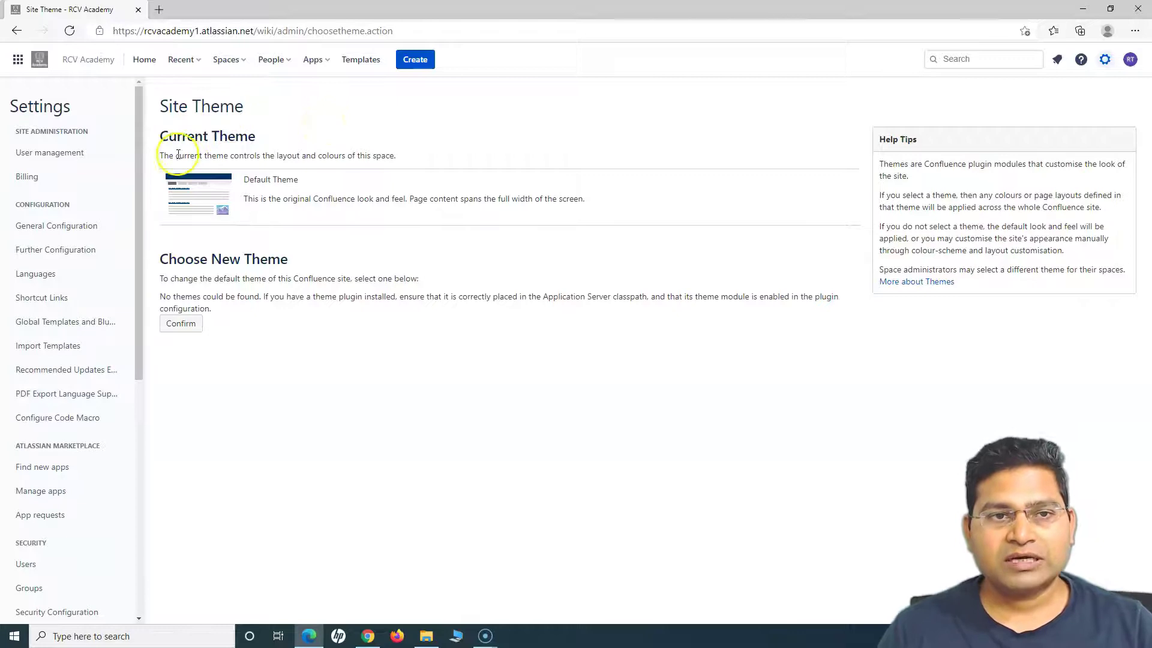
left_click_drag(160, 136, 188, 137)
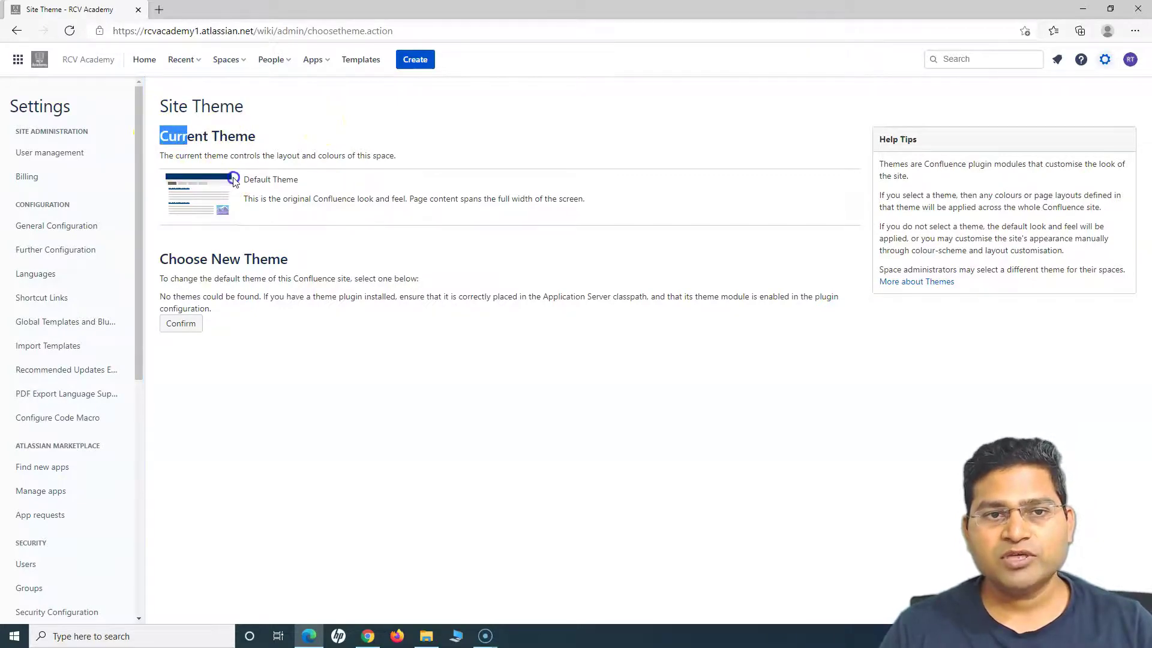
left_click_drag(274, 156, 403, 154)
left_click(403, 154)
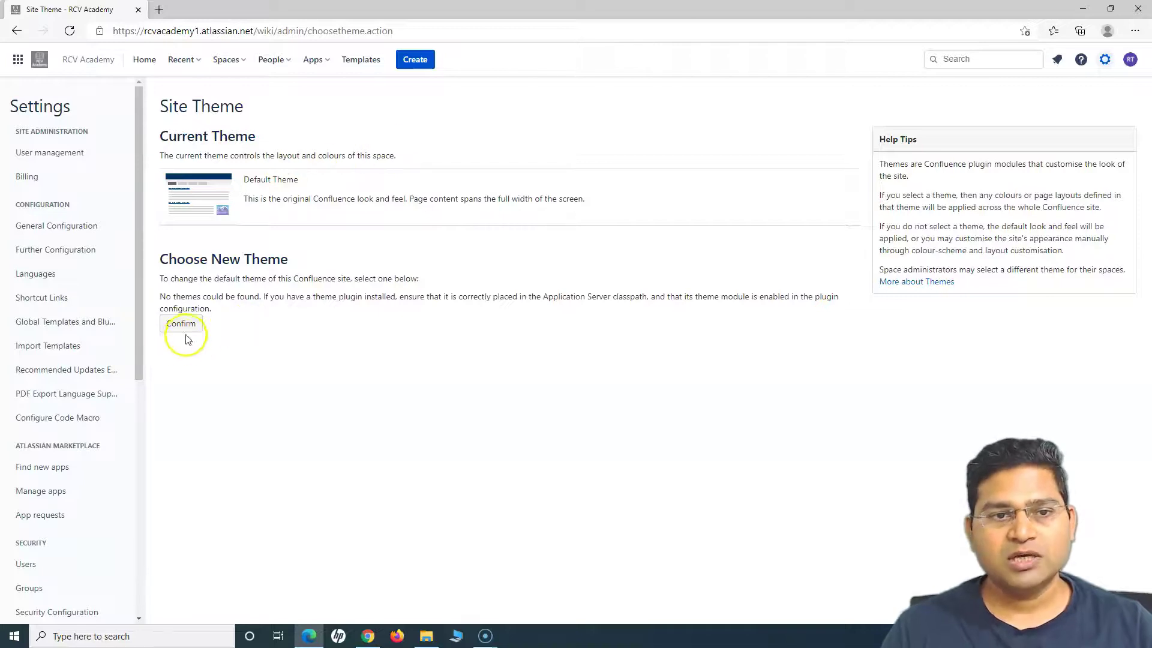
left_click_drag(216, 266, 411, 297)
left_click(413, 303)
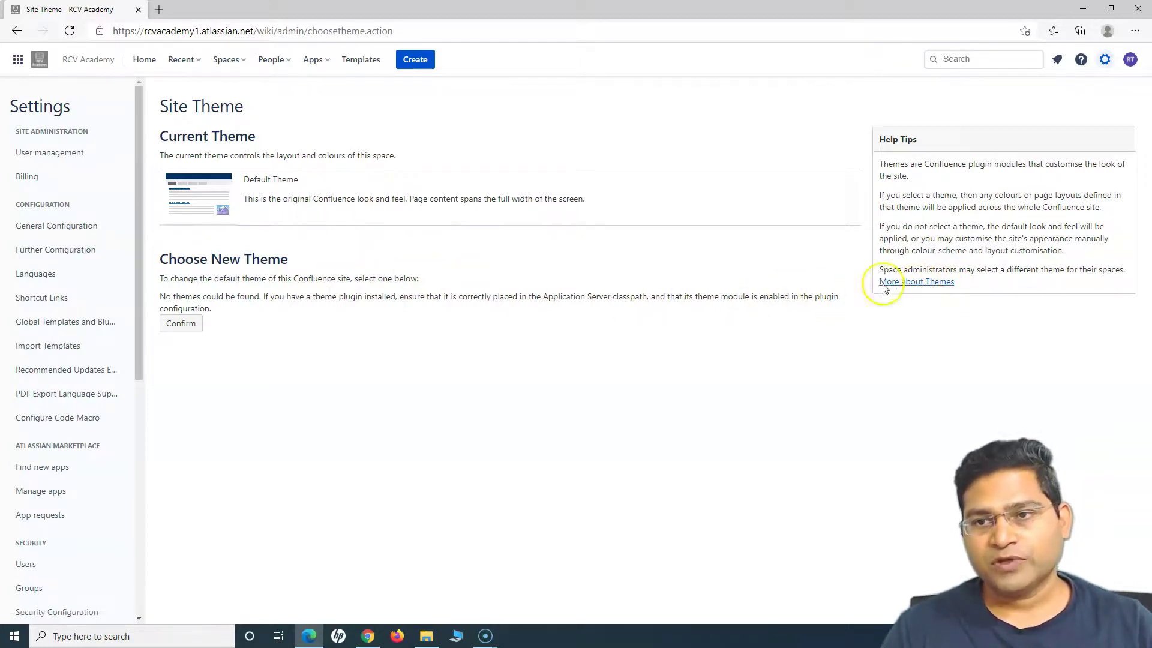
Open the help article about themes, follow it to the Atlassian Marketplace theme apps, and open Scroll Viewport for Confluence.
left_click(918, 282)
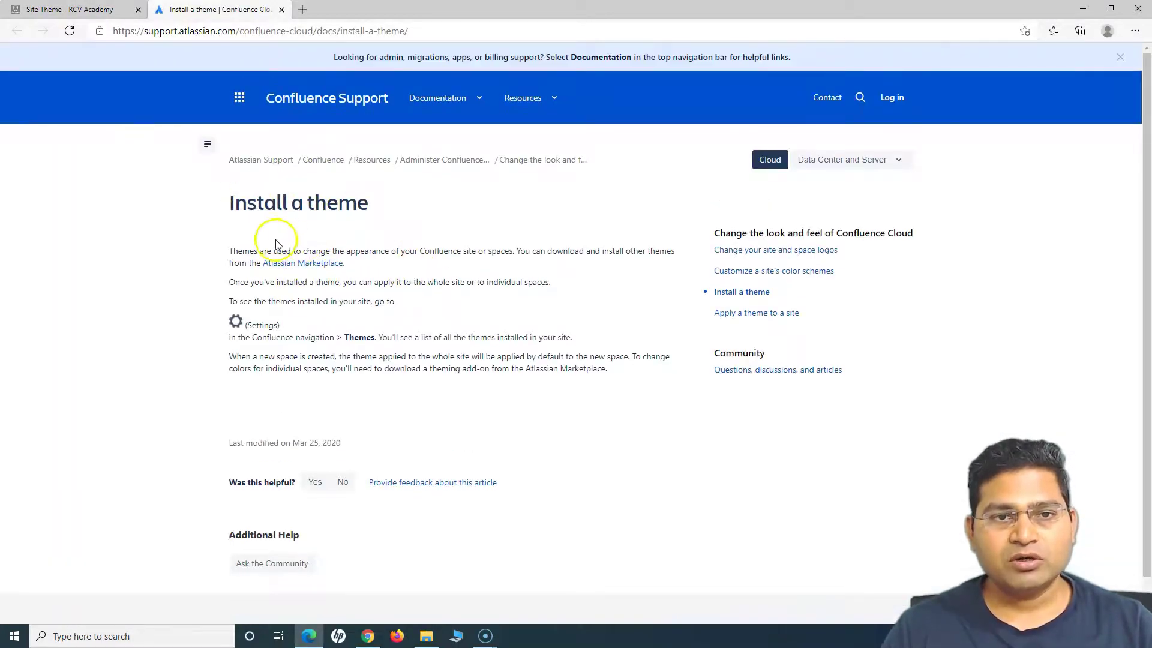
left_click(303, 266)
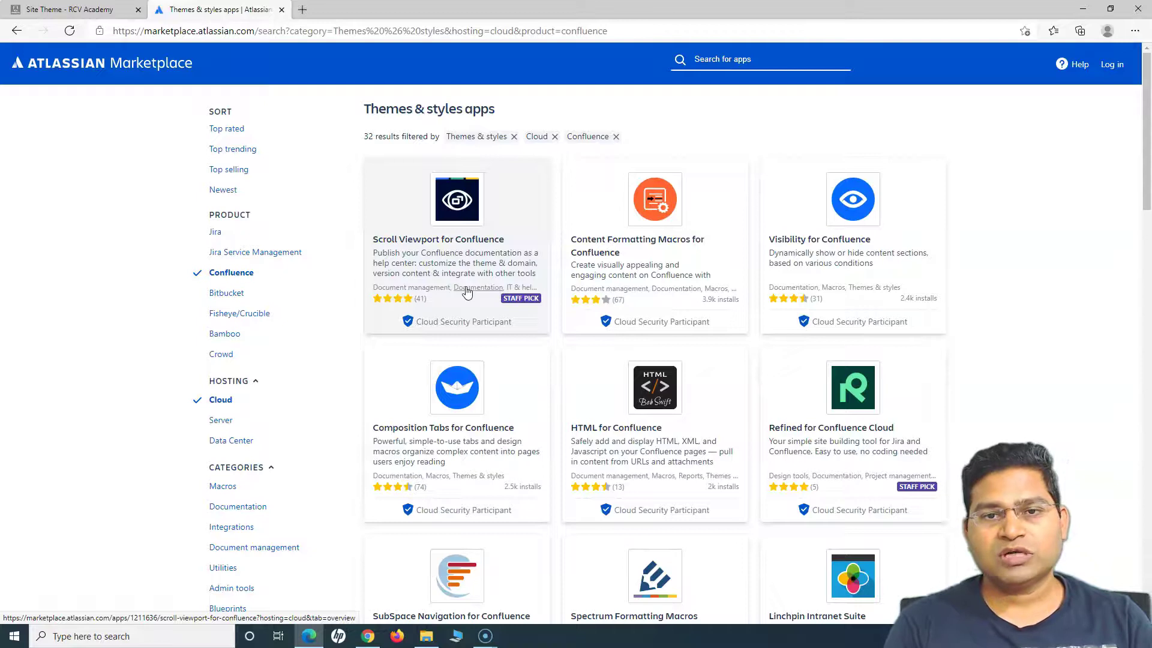
left_click(401, 267)
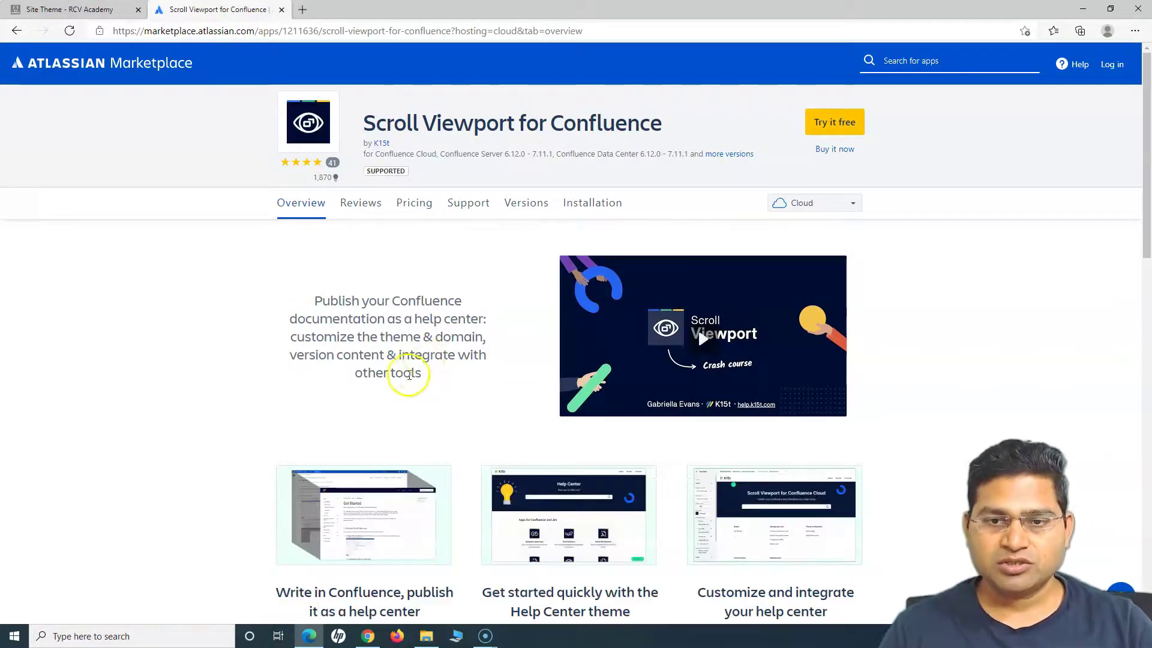
Examine the Scroll Viewport for Confluence overview, including the enlarged preview of its Help Center theme.
scroll(408, 360, "down", 4)
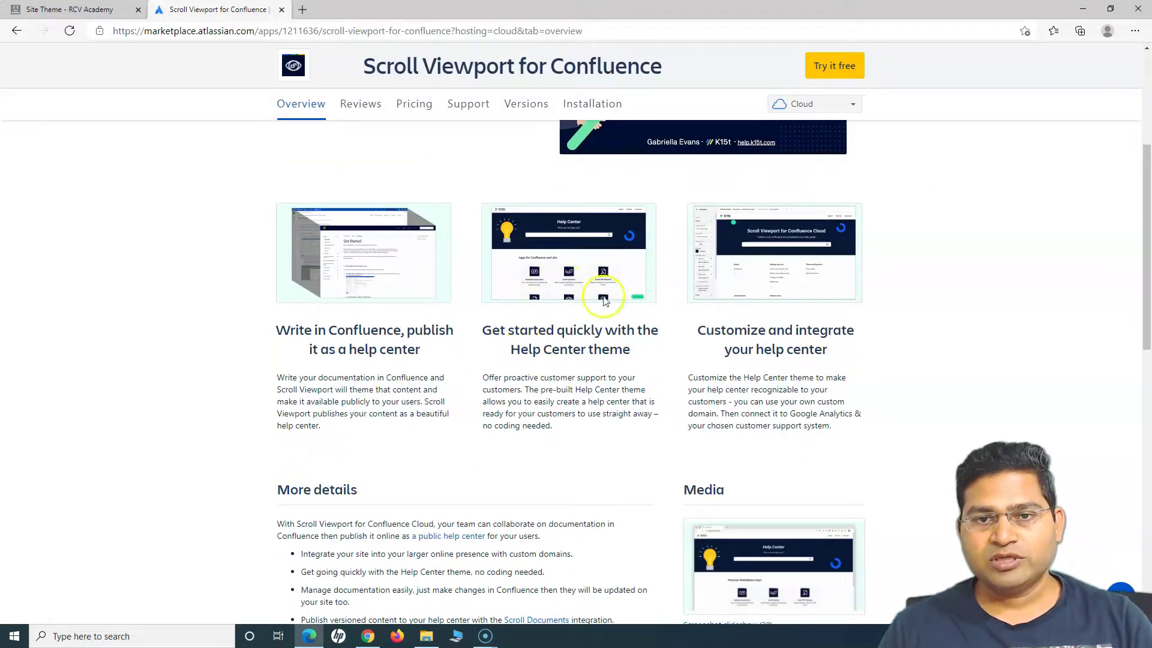
left_click(573, 255)
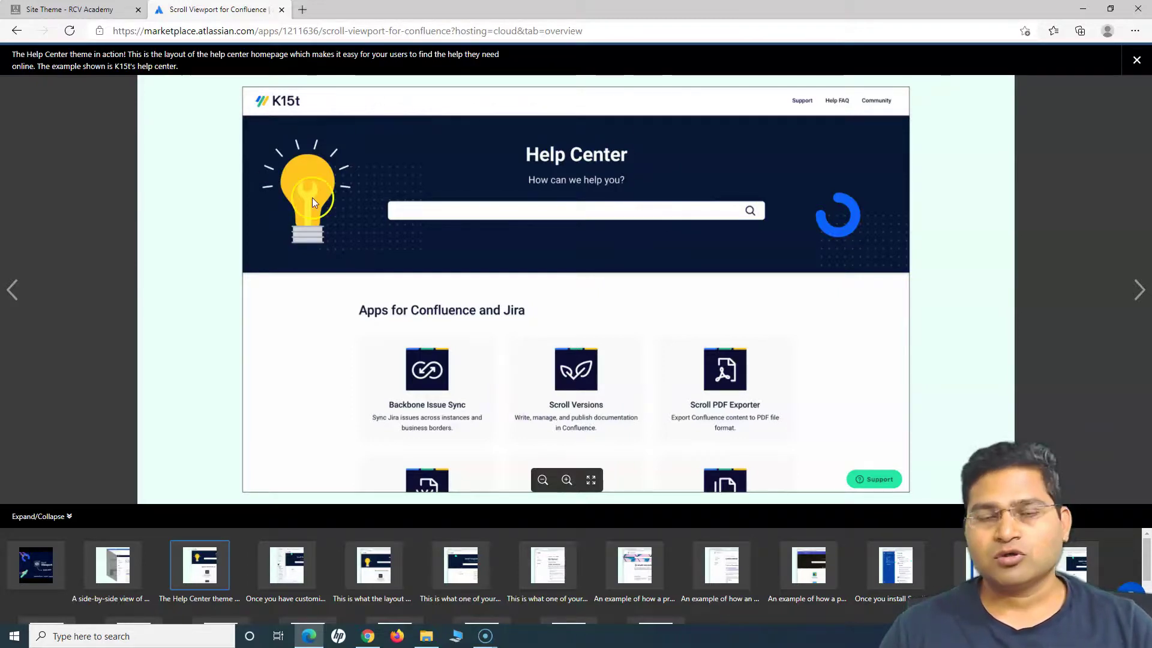
left_click(1142, 64)
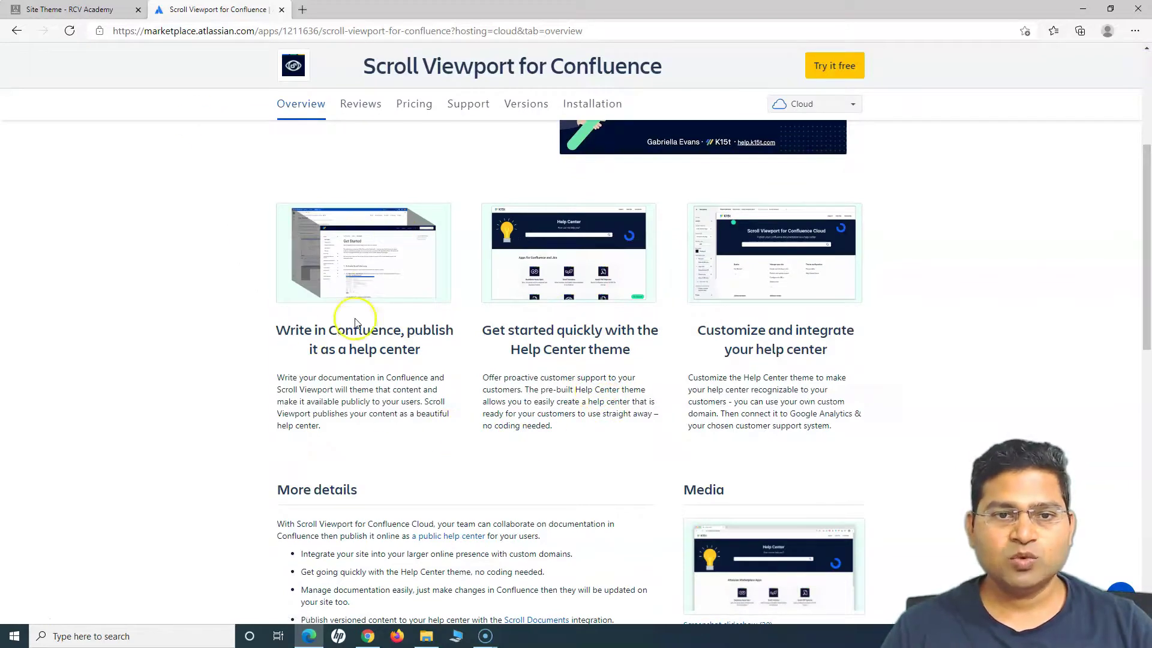
scroll(462, 384, "down", 4)
scroll(180, 288, "up", 4)
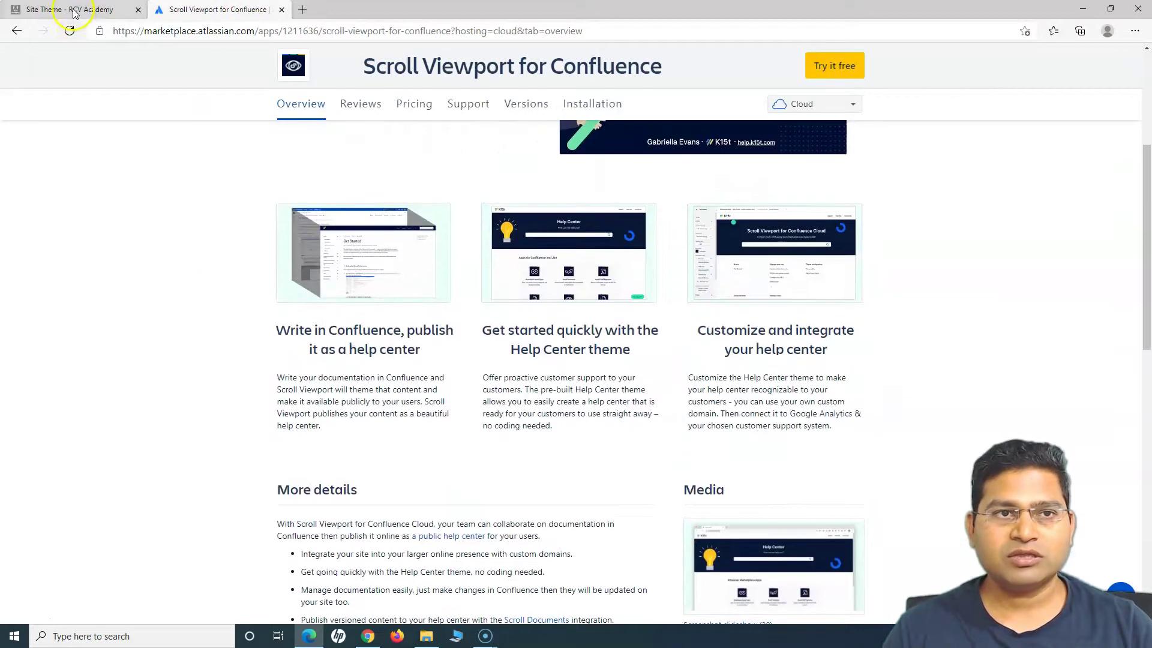
Return to the Site Theme page and reread the instructions for choosing a new theme.
left_click(72, 9)
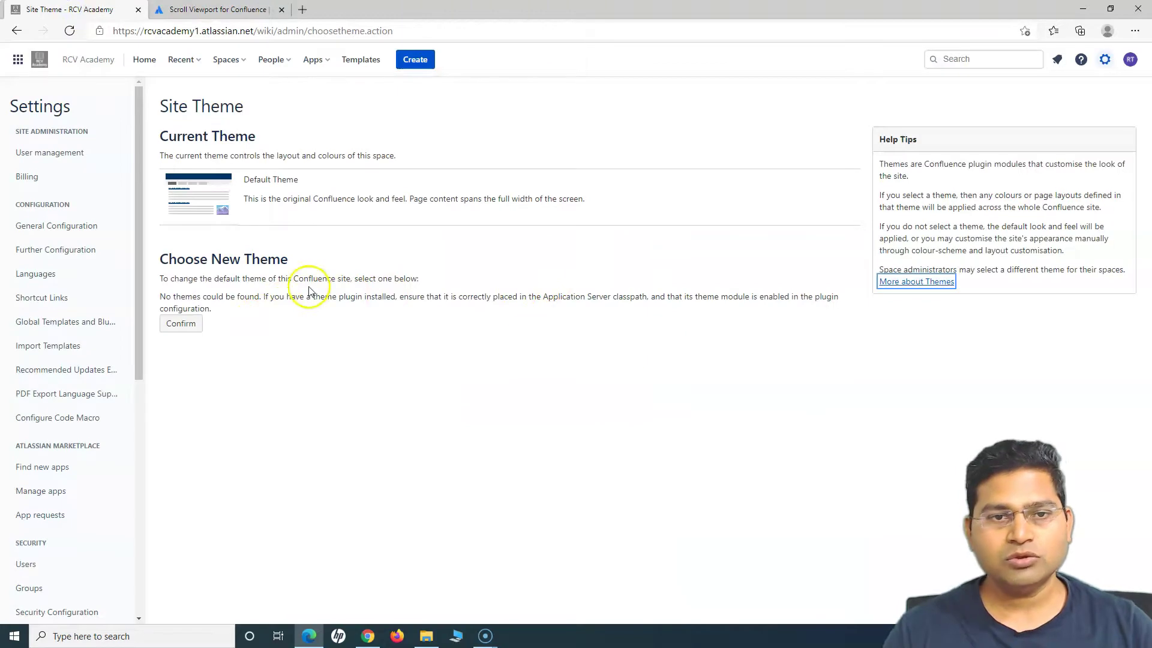
left_click_drag(314, 279, 393, 303)
left_click(396, 306)
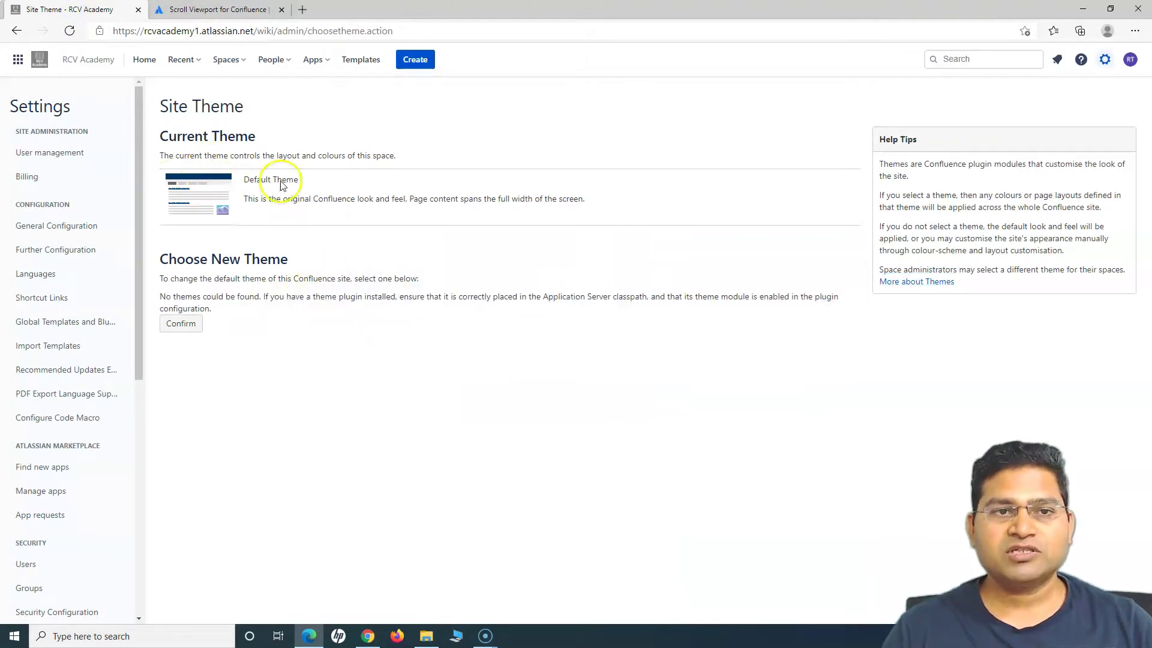